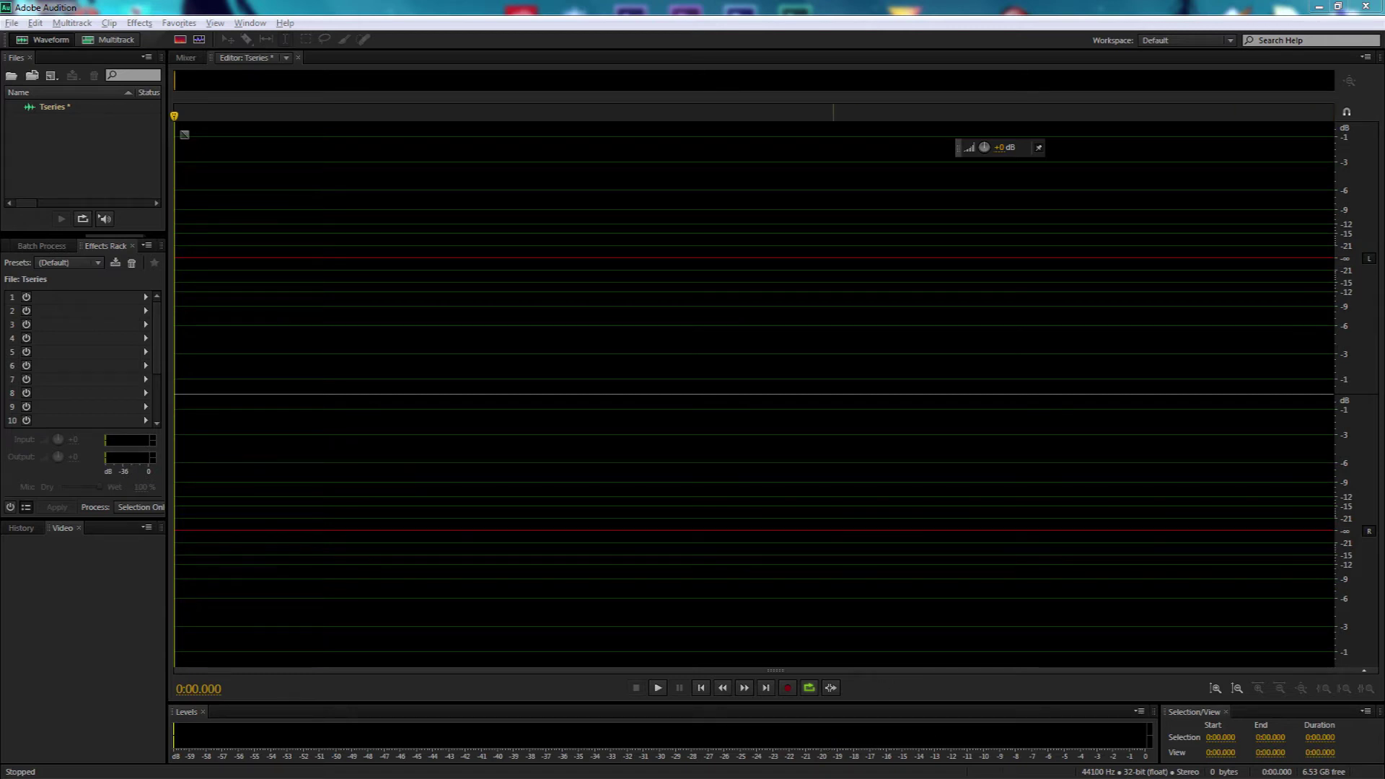
Record a voice take of about 10.6 seconds and delete the silence before the first word and after the last word
{"action": "left_click", "coordinate": [789, 689]}
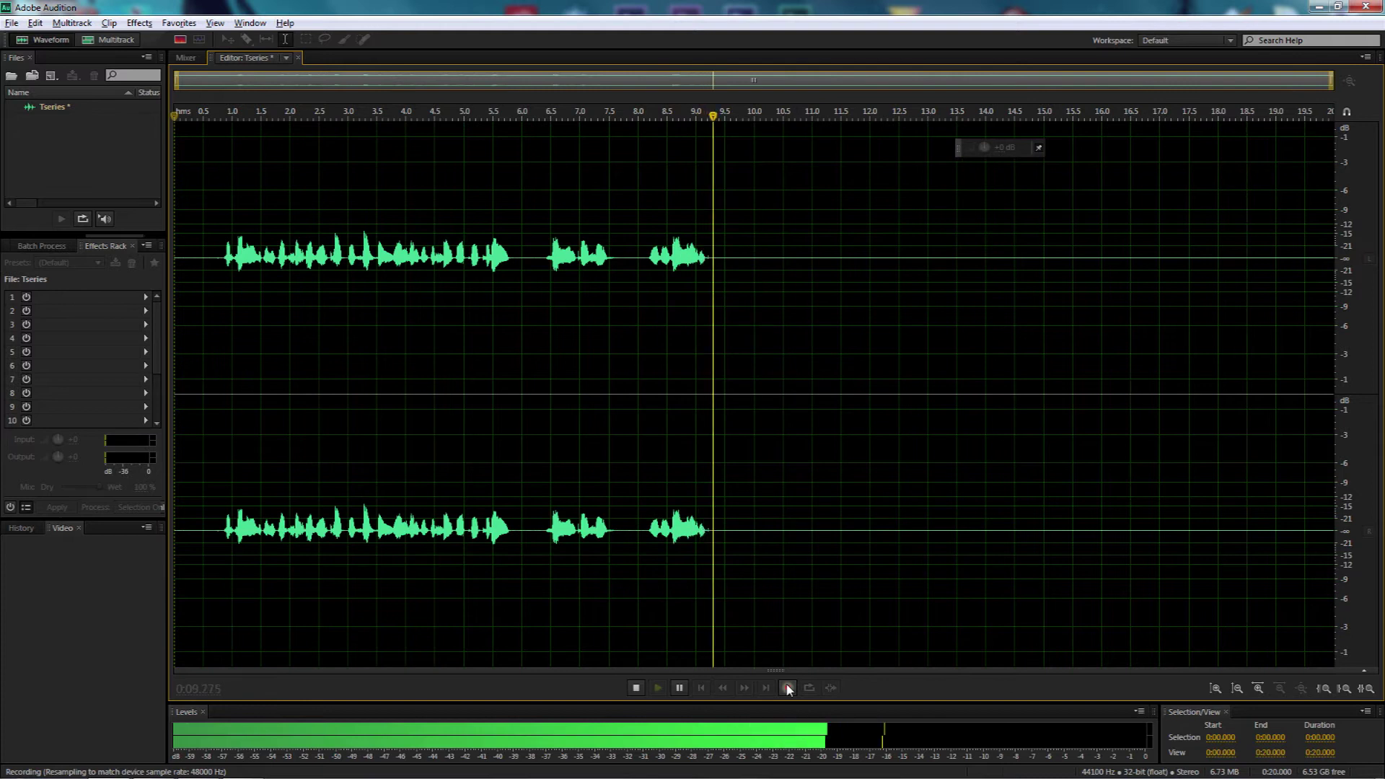
{"action": "left_click", "coordinate": [787, 687]}
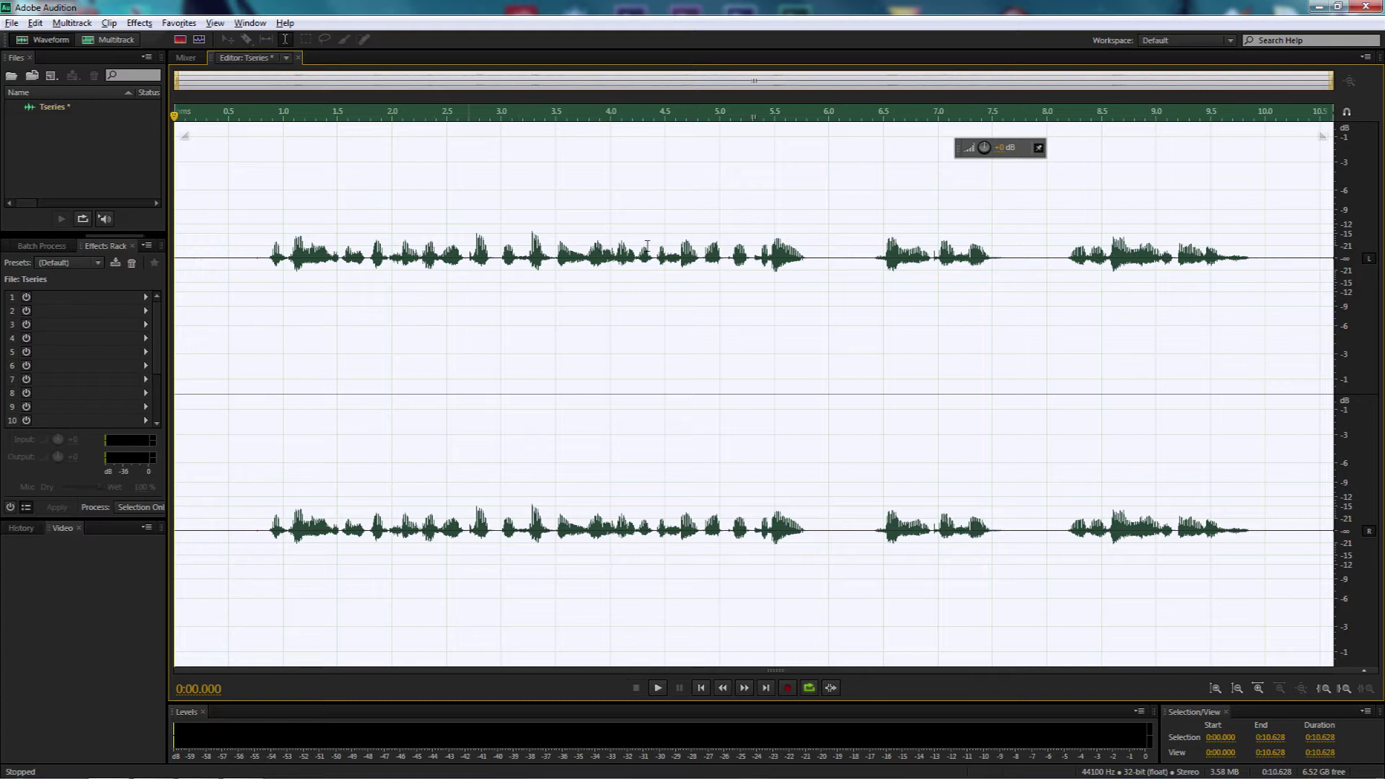
{"action": "left_click", "coordinate": [245, 285]}
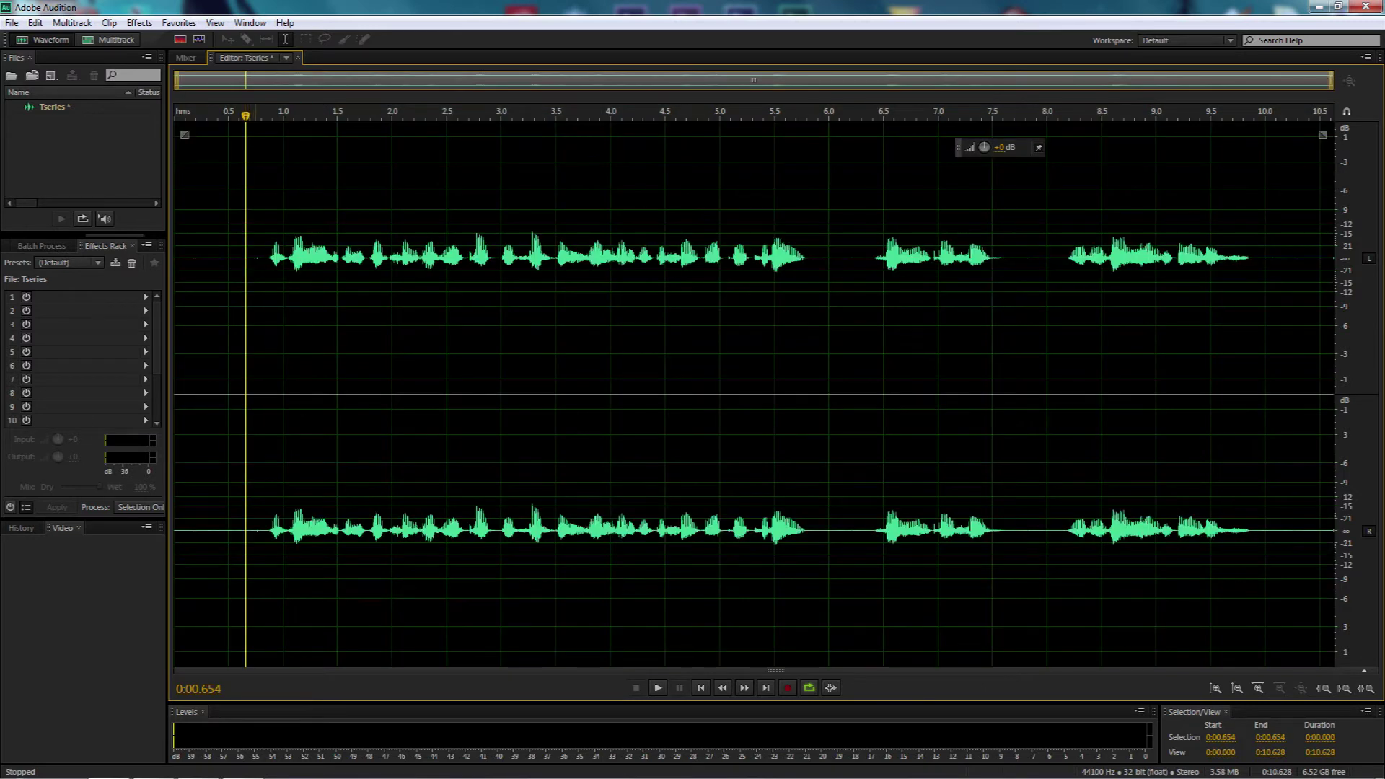
{"action": "left_click_drag", "start_coordinate": [255, 274], "coordinate": [110, 269]}
{"action": "key", "text": "Delete"}
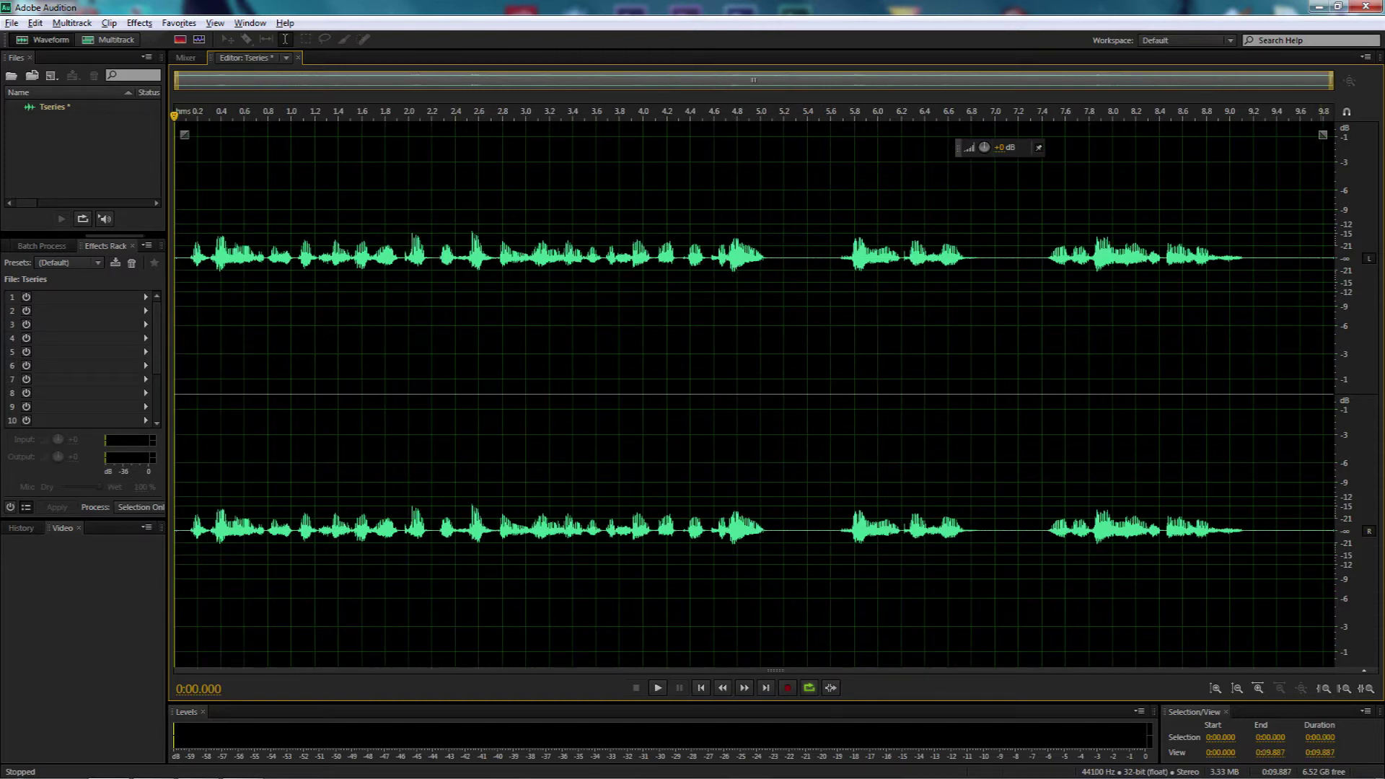
{"action": "left_click_drag", "start_coordinate": [1260, 325], "coordinate": [1341, 325]}
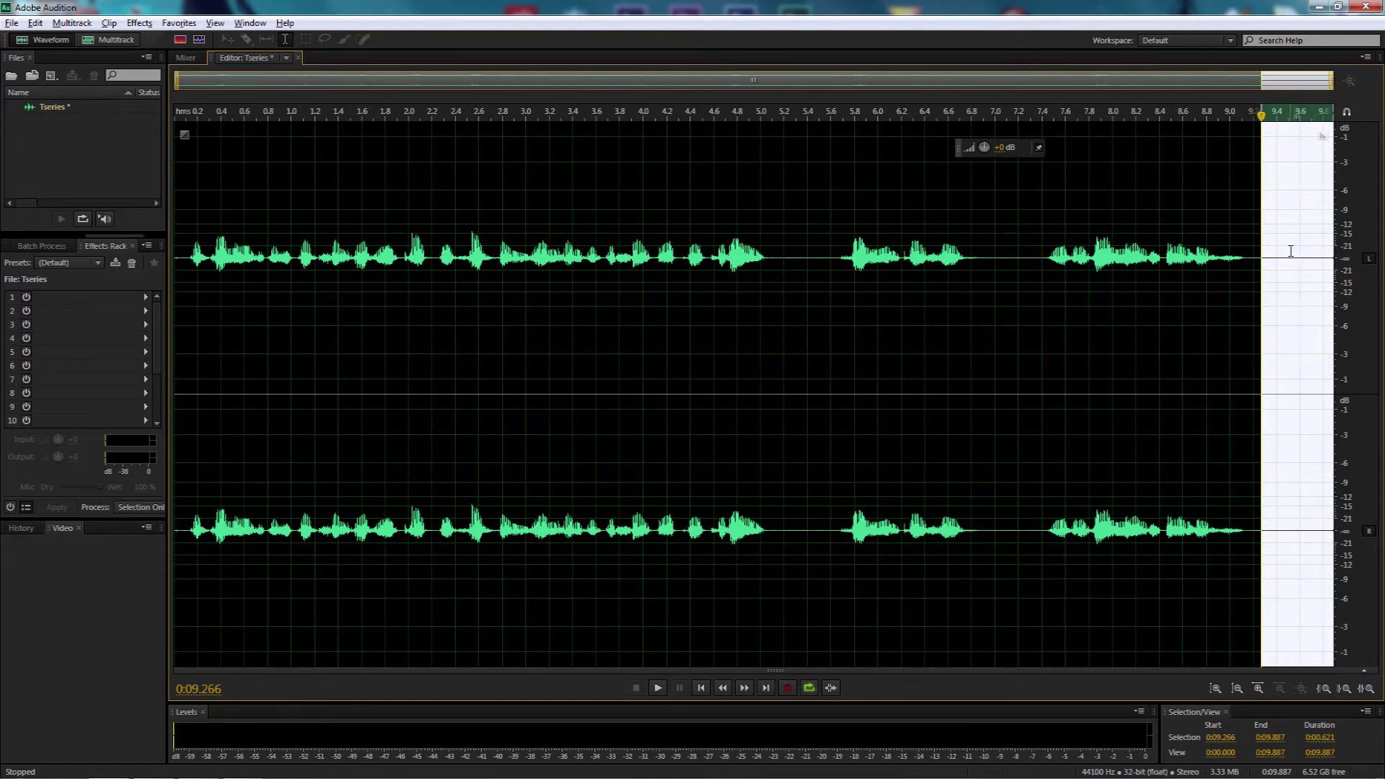
{"action": "key", "text": "Delete"}
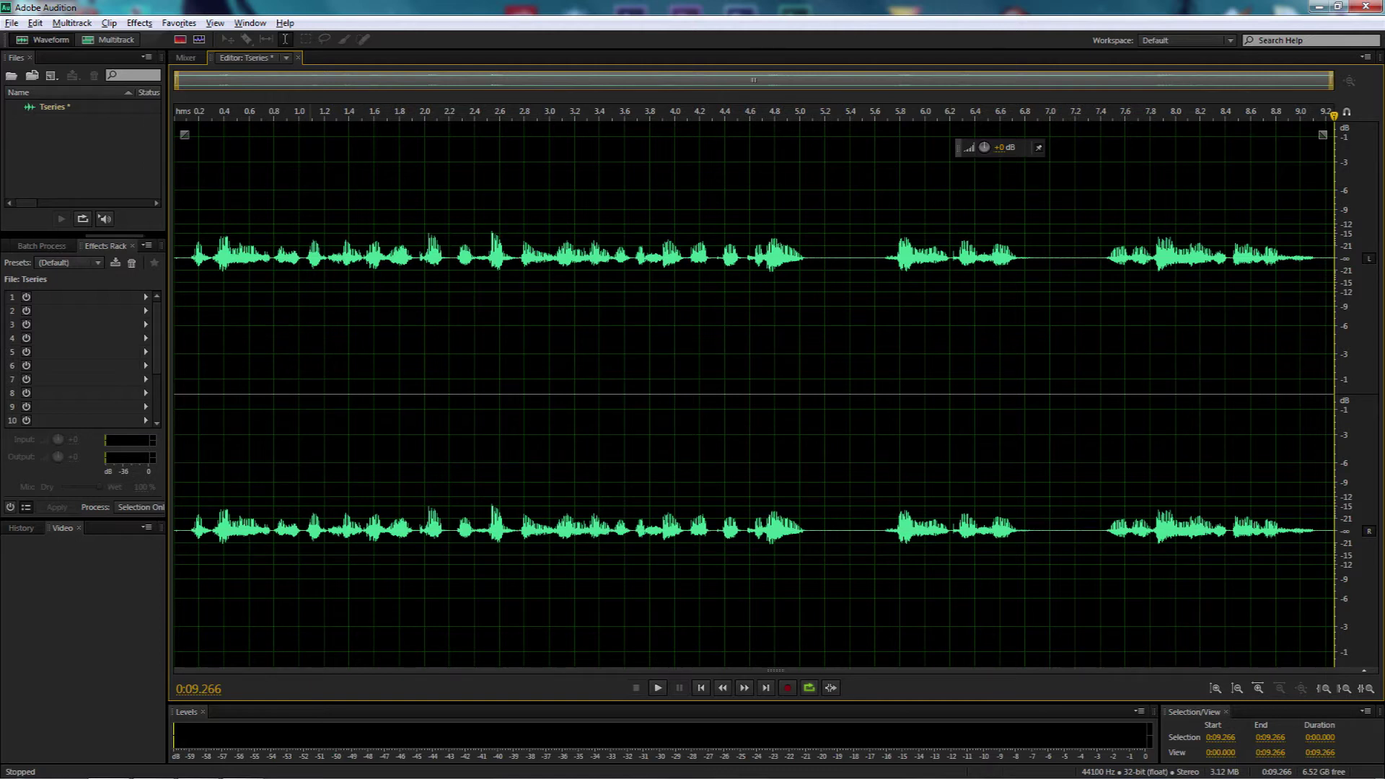
Play back the trimmed recording and raise the volume of the whole clip
{"action": "key", "text": "space"}
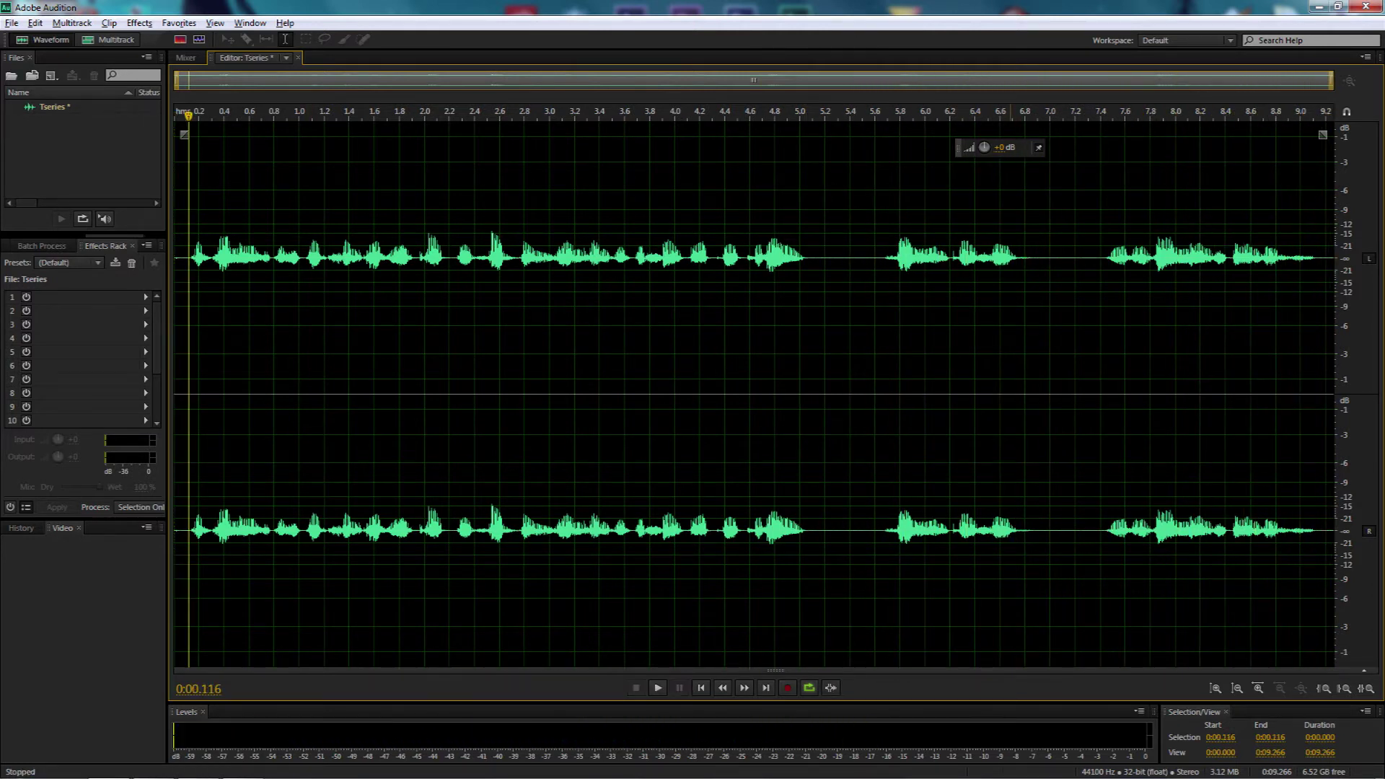
{"action": "left_click_drag", "start_coordinate": [1002, 156], "coordinate": [1018, 152]}
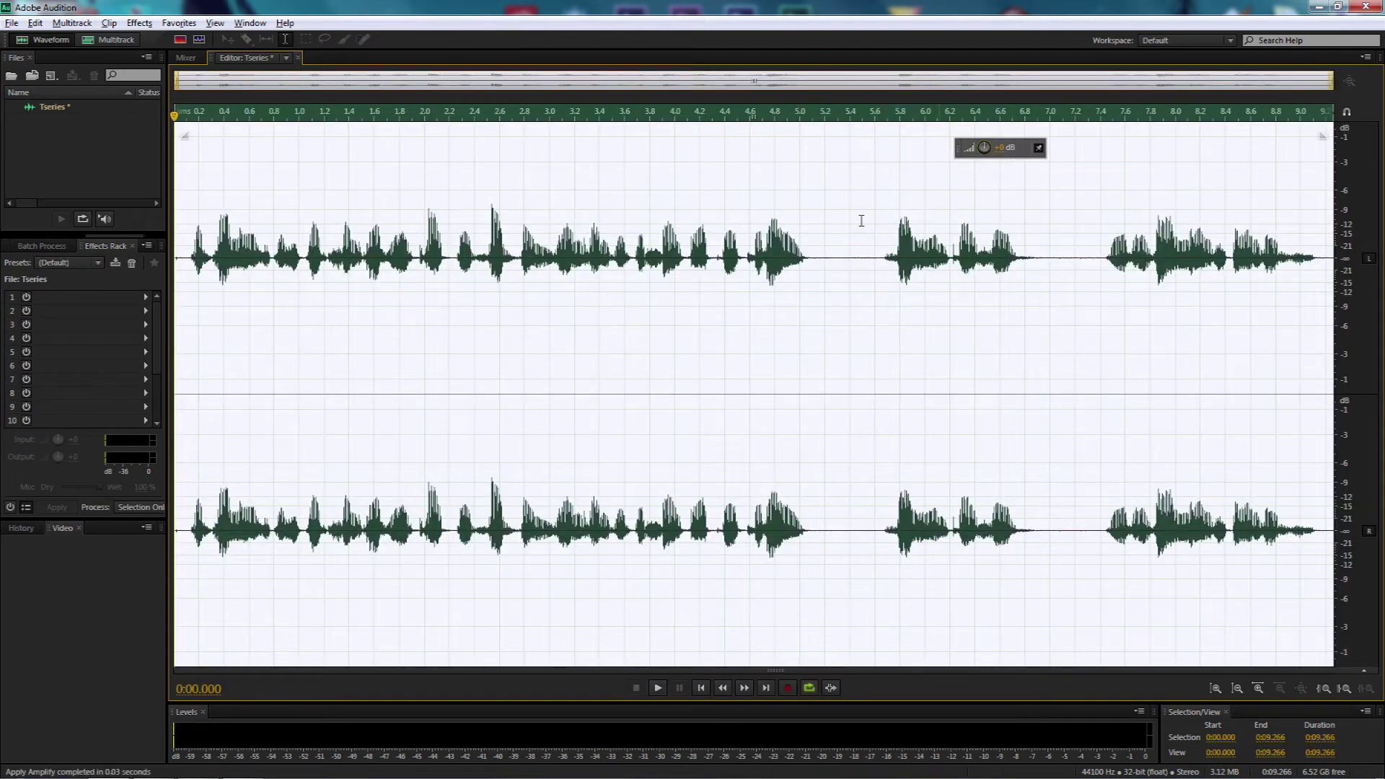
Shorten the two long pauses between the phrases, after about 5.1 and 6.4 seconds, and play the recording from near its start
{"action": "left_click", "coordinate": [842, 220]}
{"action": "left_click", "coordinate": [822, 258]}
{"action": "double_click", "coordinate": [822, 258]}
{"action": "left_click", "coordinate": [820, 257]}
{"action": "left_click_drag", "start_coordinate": [816, 257], "coordinate": [875, 261]}
{"action": "key", "text": "Delete"}
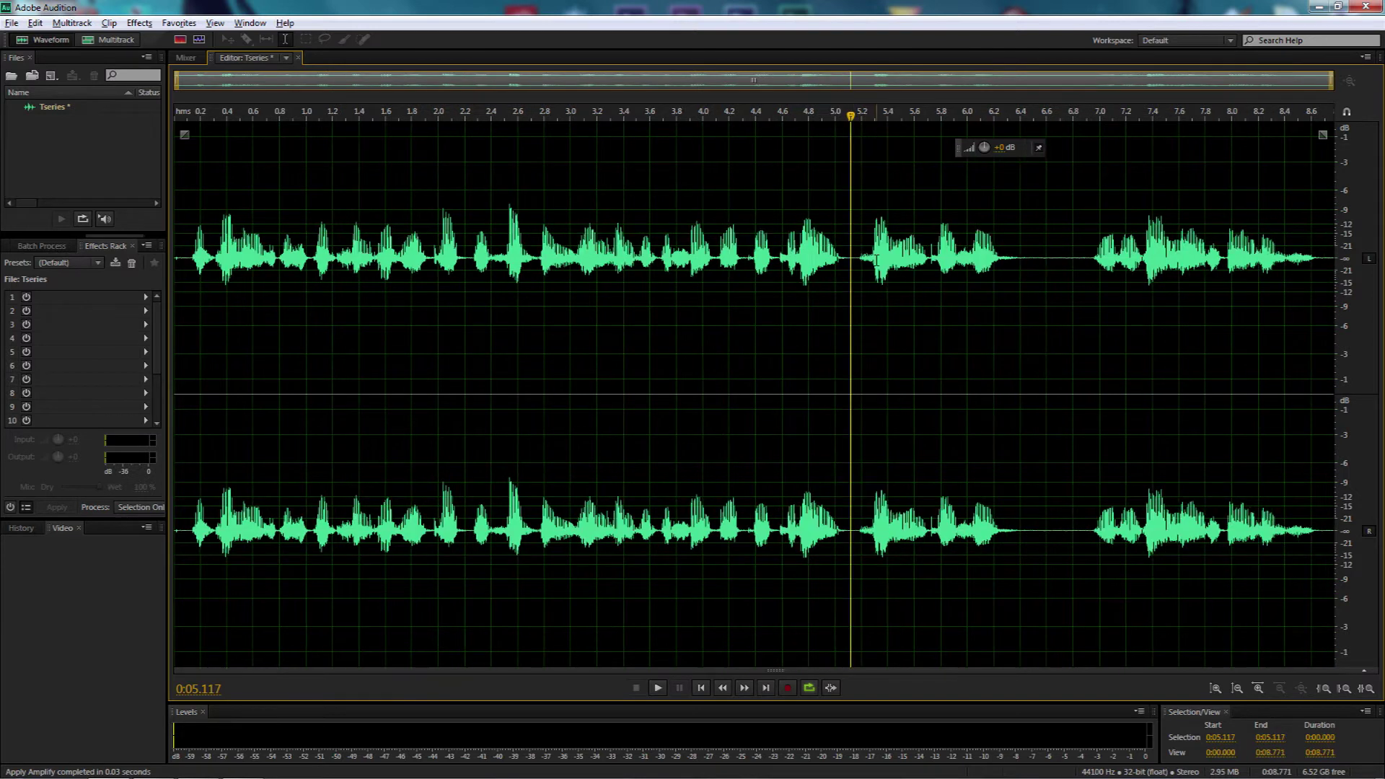
{"action": "left_click_drag", "start_coordinate": [1025, 261], "coordinate": [1083, 263]}
{"action": "key", "text": "Delete"}
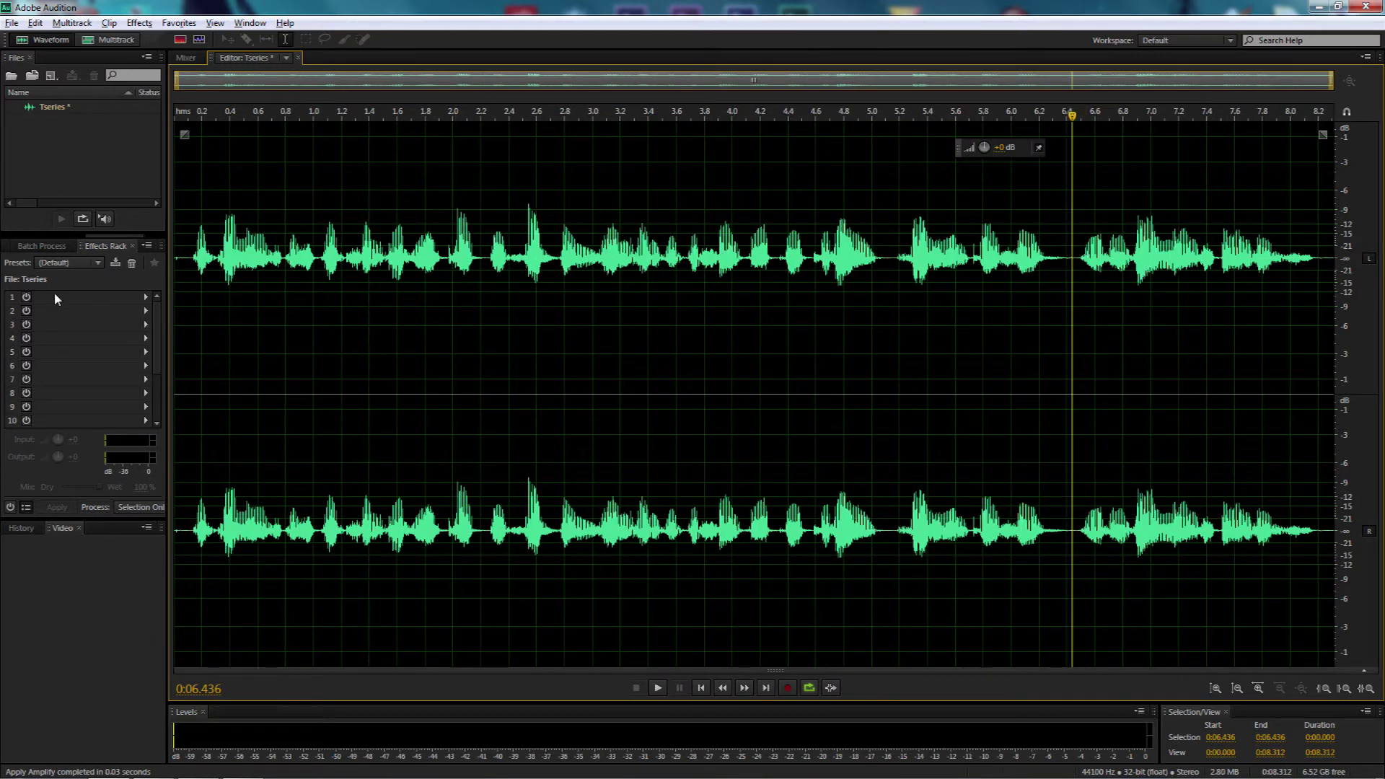
{"action": "left_click", "coordinate": [193, 274]}
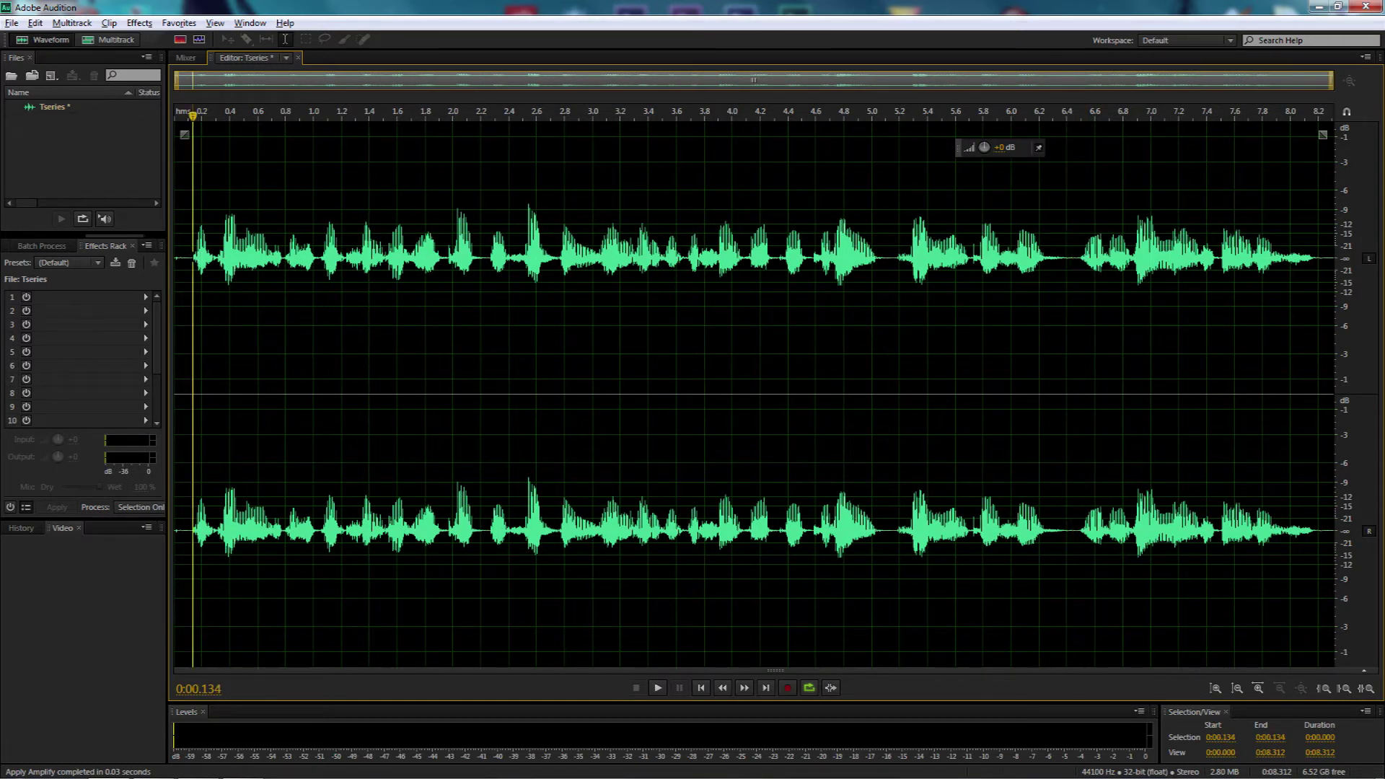
{"action": "key", "text": "space"}
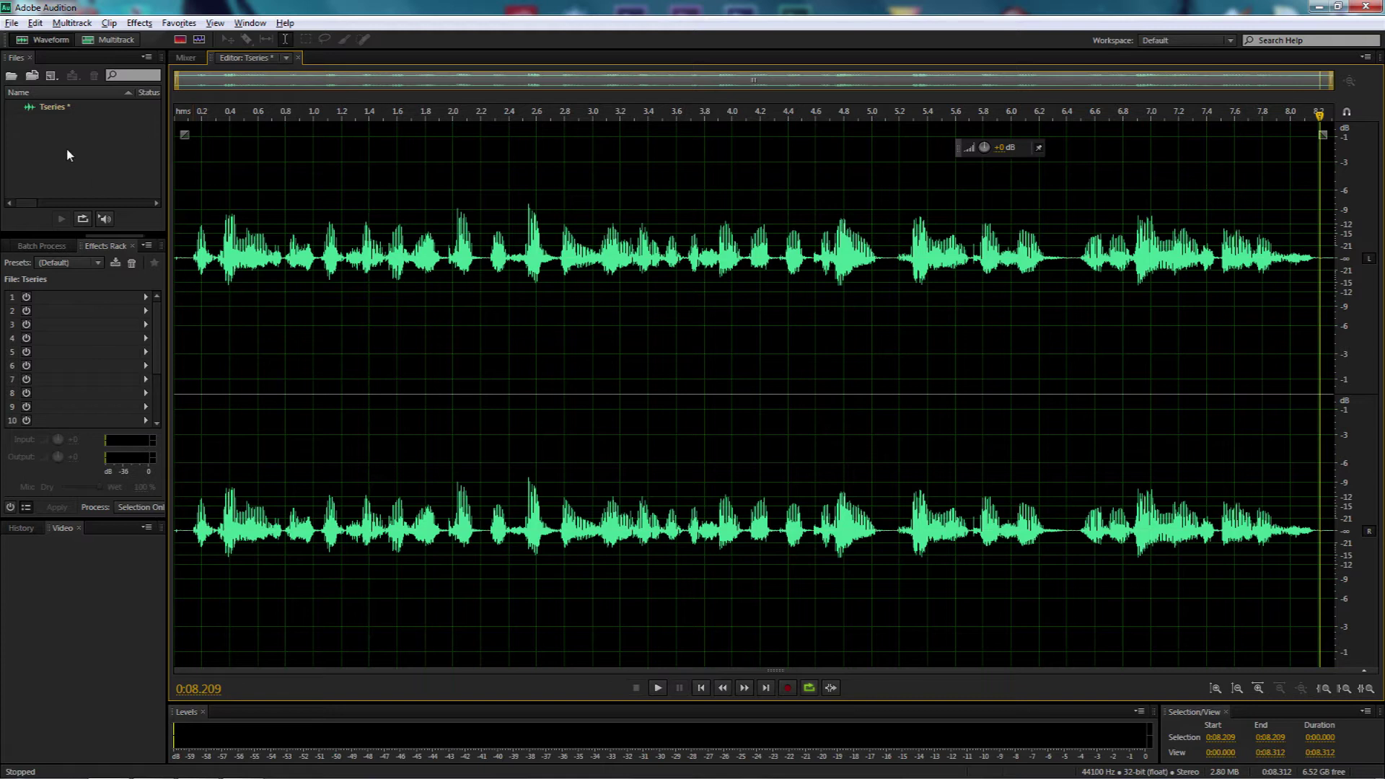
Open the Flanger effect for the recording and choose the Tonal Sadness preset
{"action": "left_click", "coordinate": [139, 23]}
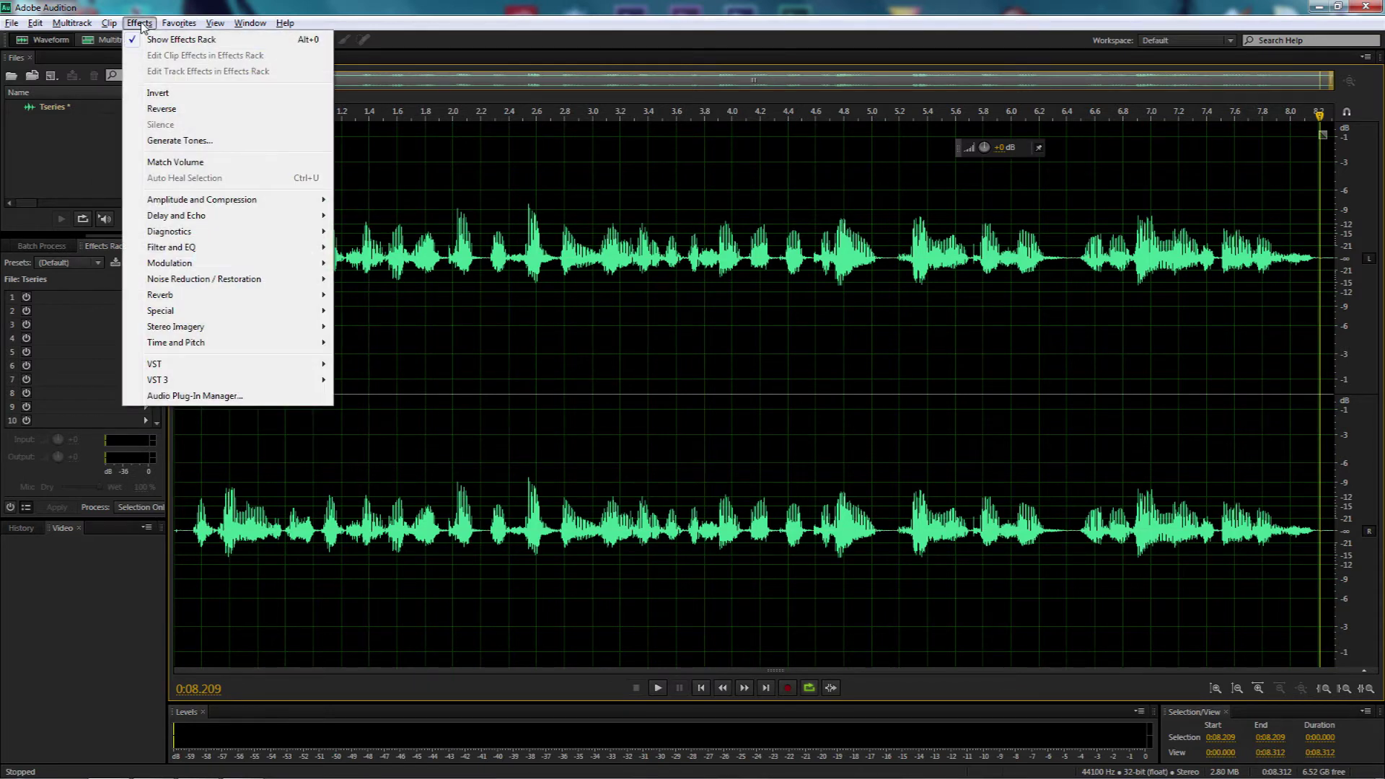
{"action": "mouse_move", "coordinate": [245, 265]}
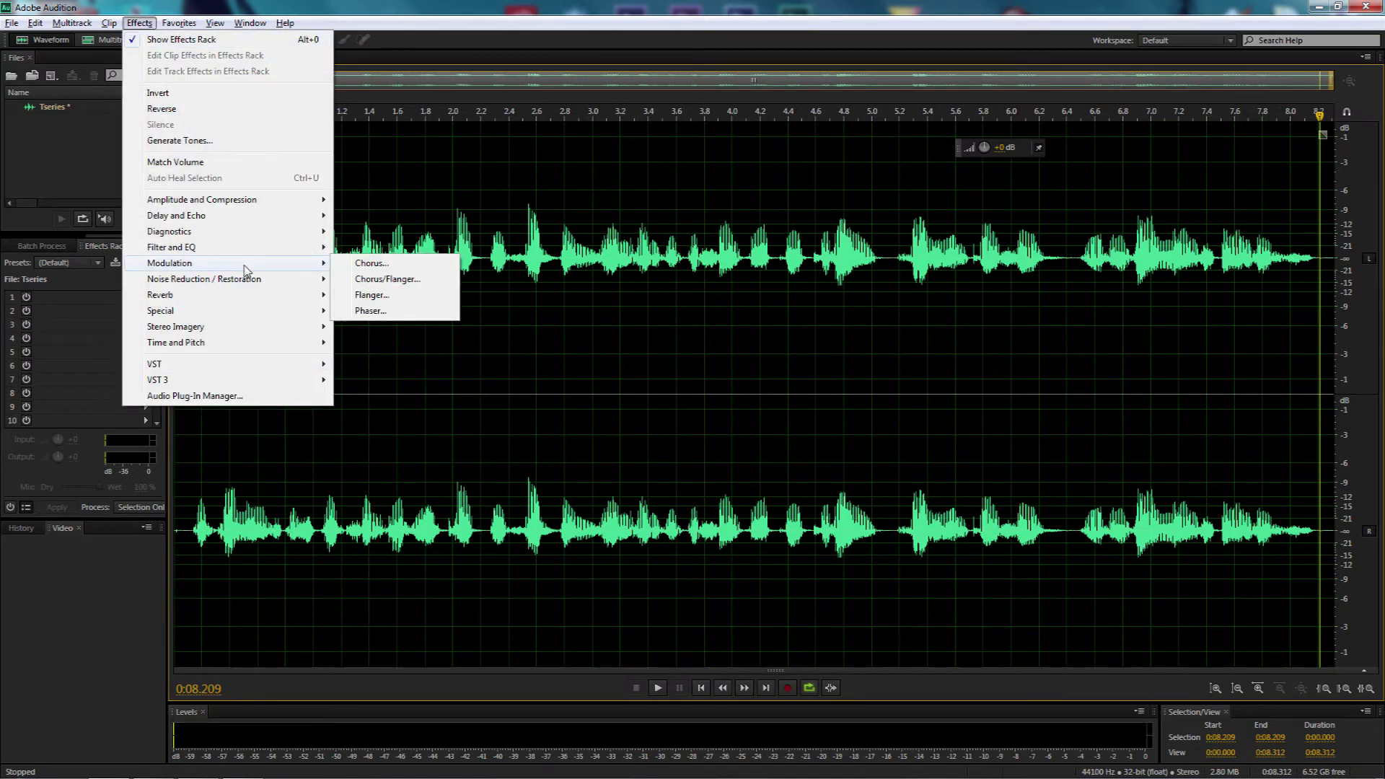
{"action": "left_click", "coordinate": [432, 296]}
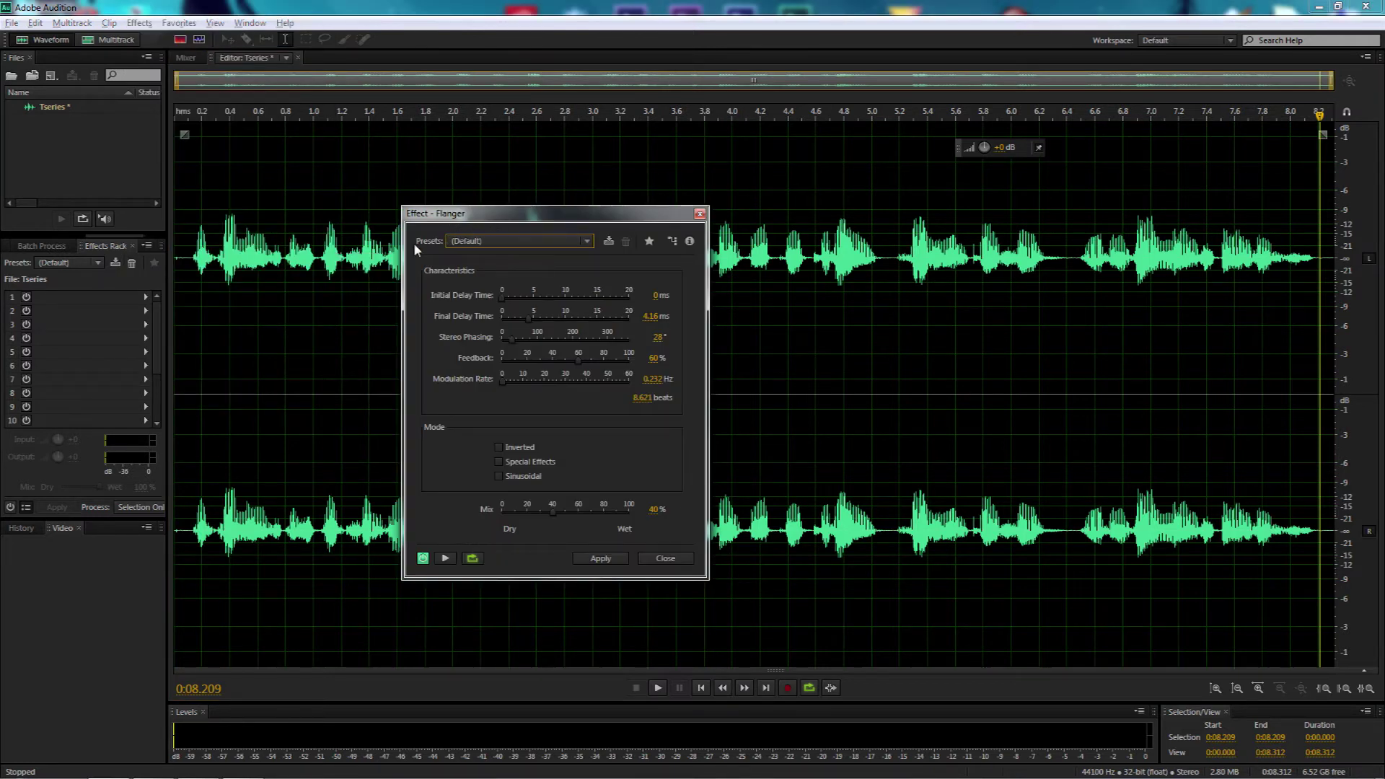
{"action": "left_click", "coordinate": [508, 241]}
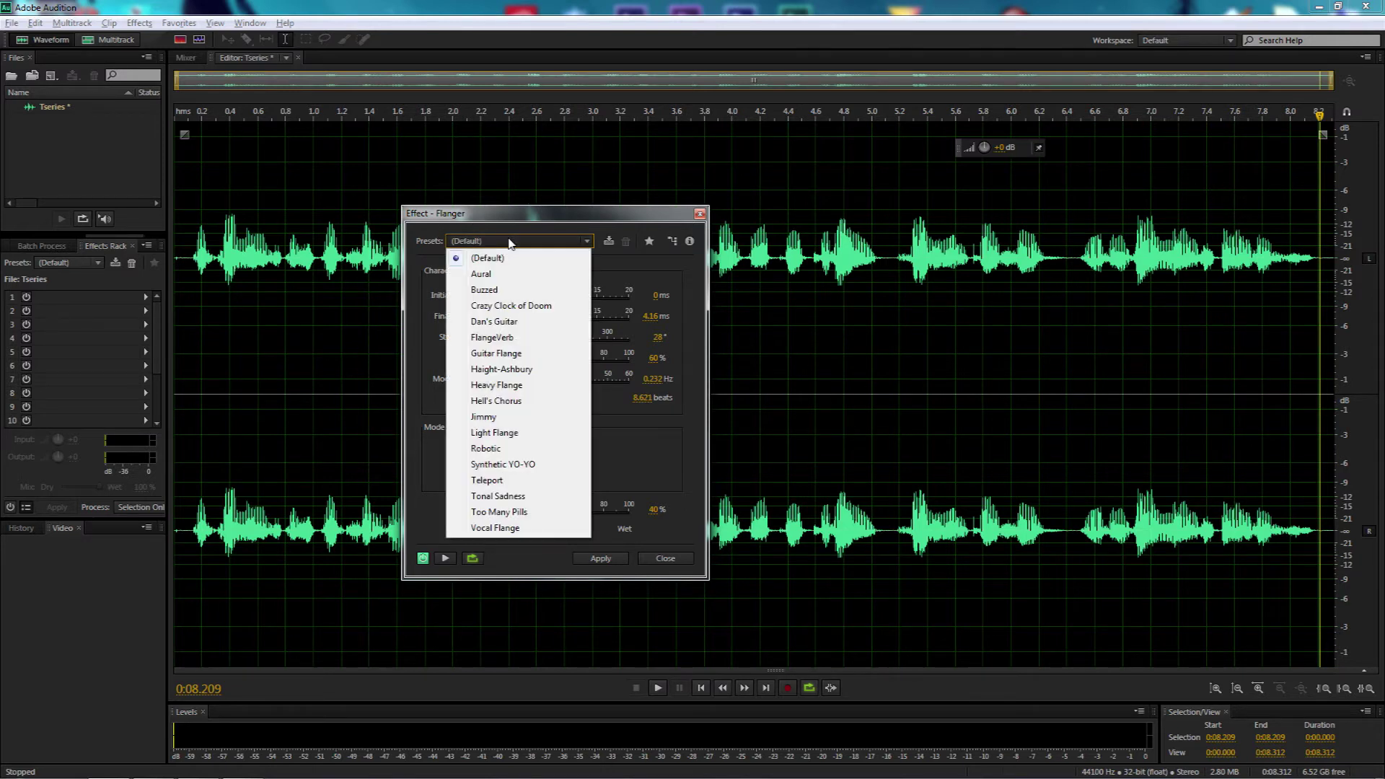
{"action": "left_click", "coordinate": [499, 496]}
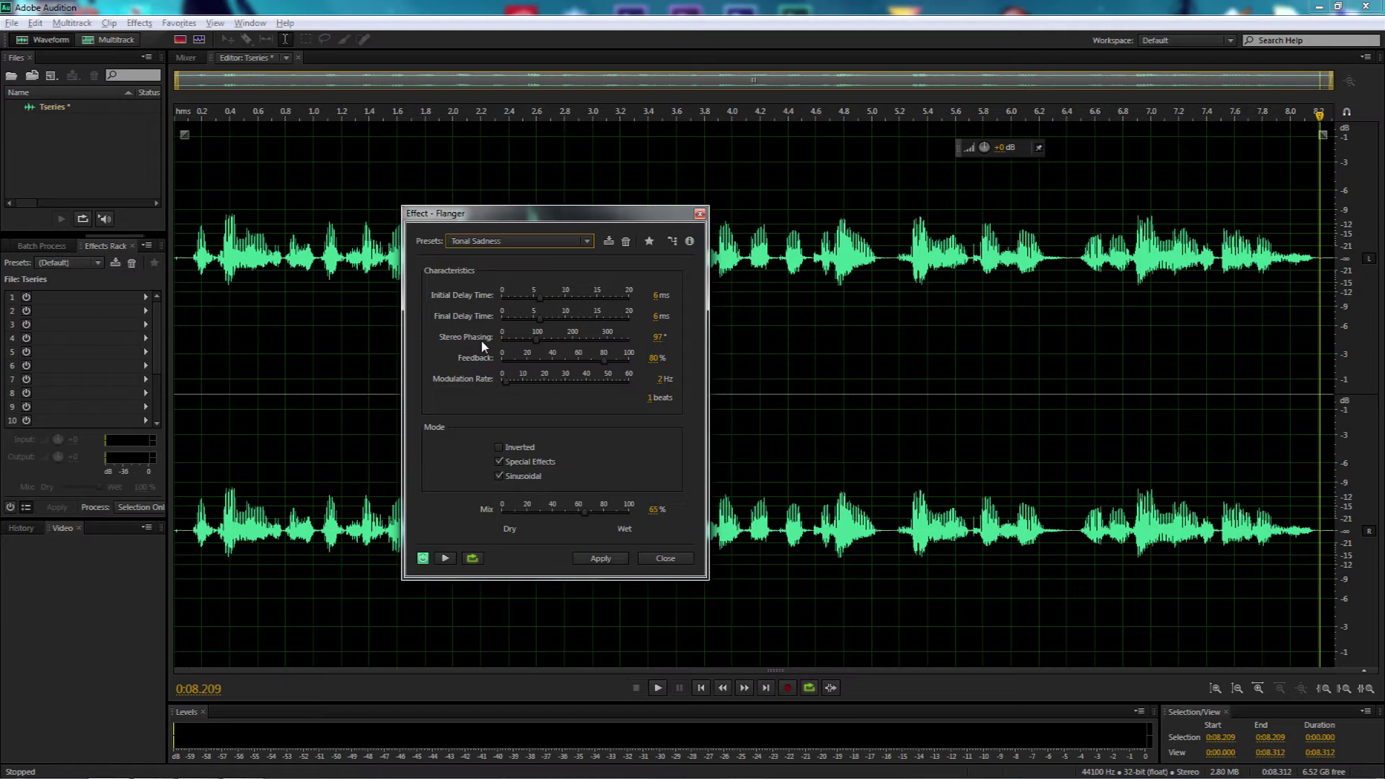
Set the Flanger's stereo phasing to 200° and modulation rate to 3 Hz with Inverted mode on, and apply it after a preview
{"action": "left_click", "coordinate": [659, 339]}
{"action": "type", "text": "200"}
{"action": "left_click", "coordinate": [632, 382]}
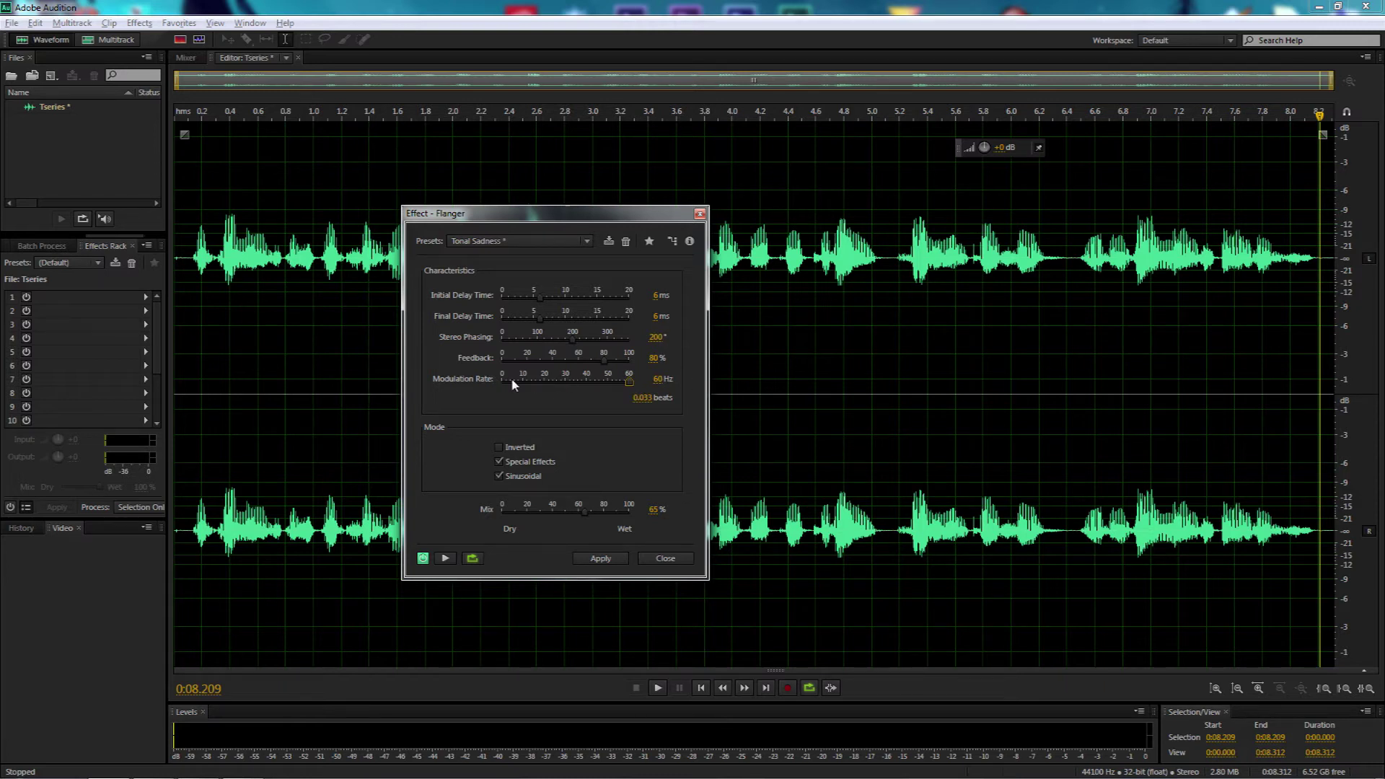
{"action": "left_click", "coordinate": [660, 381]}
{"action": "type", "text": "3"}
{"action": "key", "text": "Return"}
{"action": "left_click", "coordinate": [497, 447]}
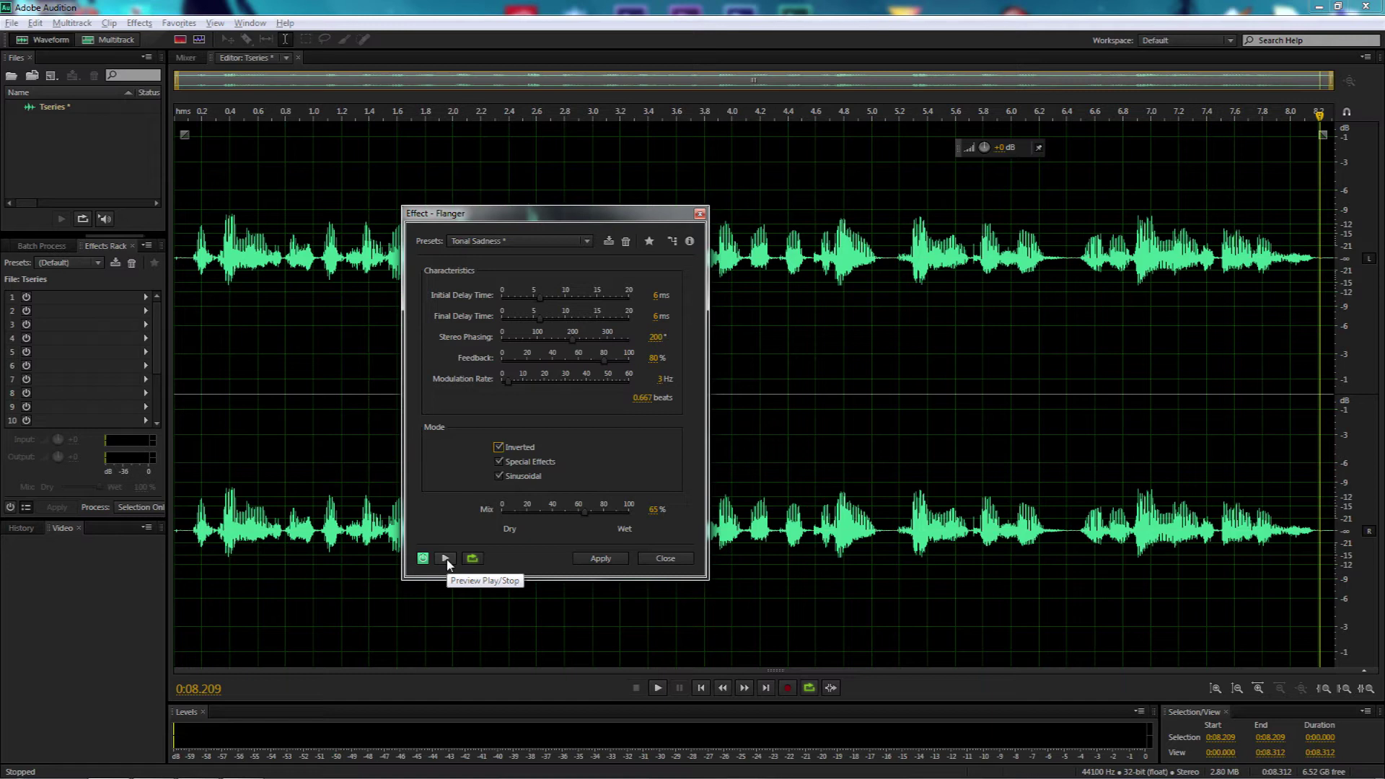
{"action": "left_click", "coordinate": [446, 559]}
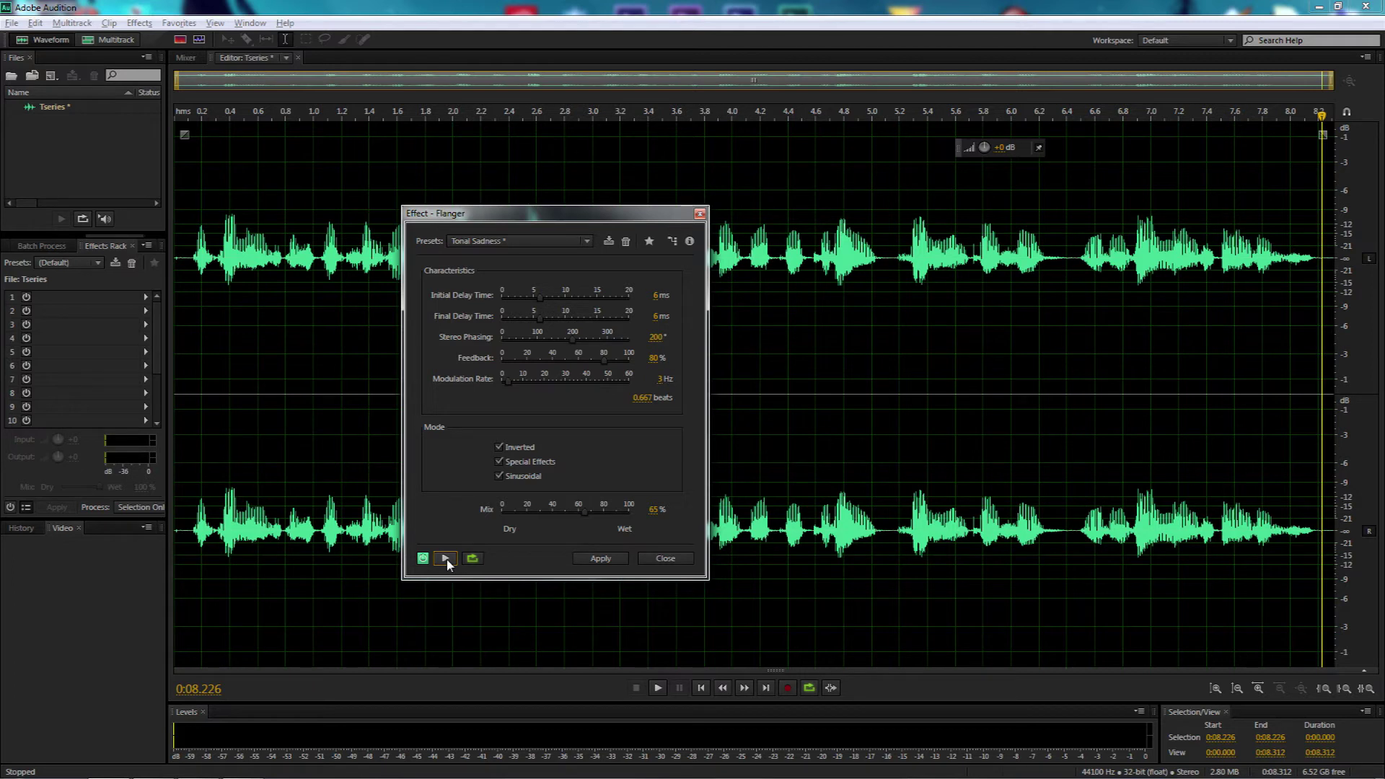
{"action": "left_click", "coordinate": [600, 559]}
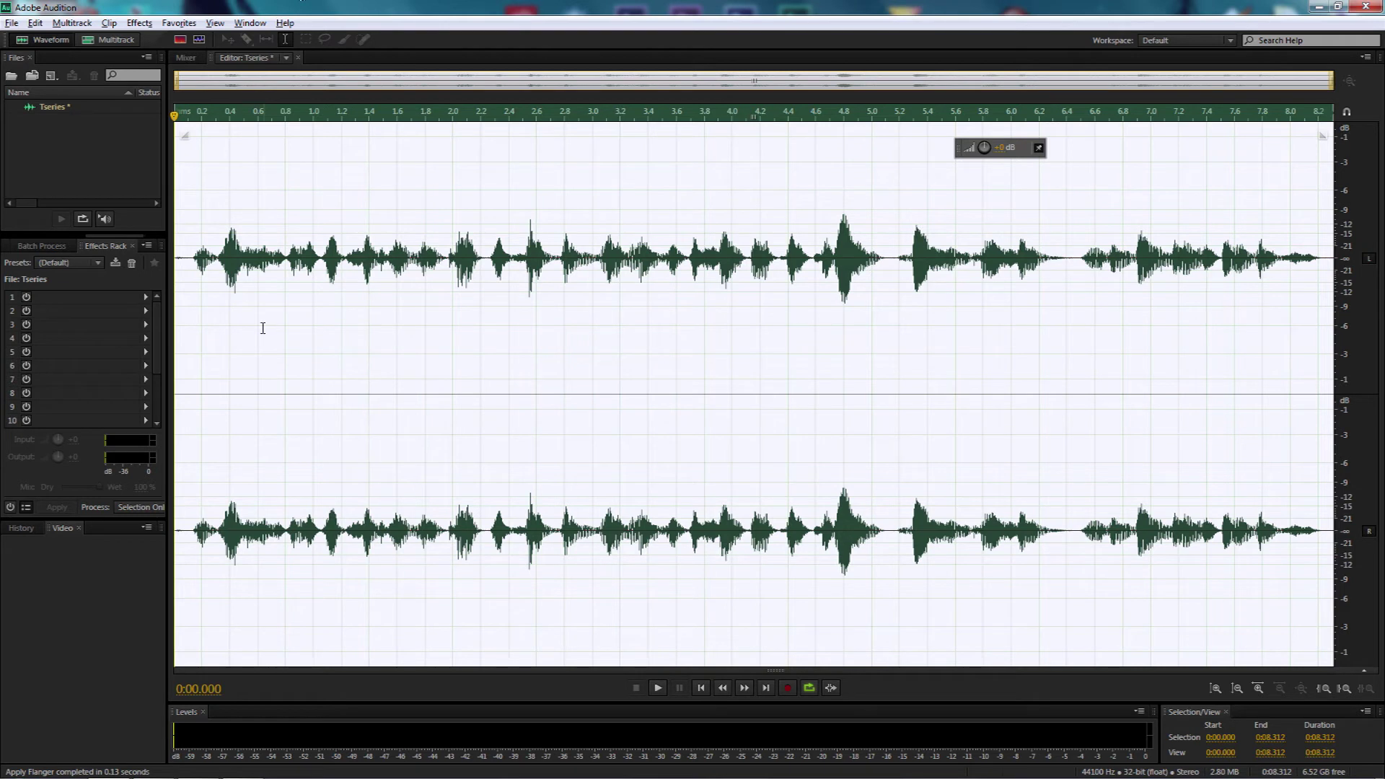
Open the Stretch and Pitch effect for the whole recording and choose the Helium preset
{"action": "left_click", "coordinate": [139, 22]}
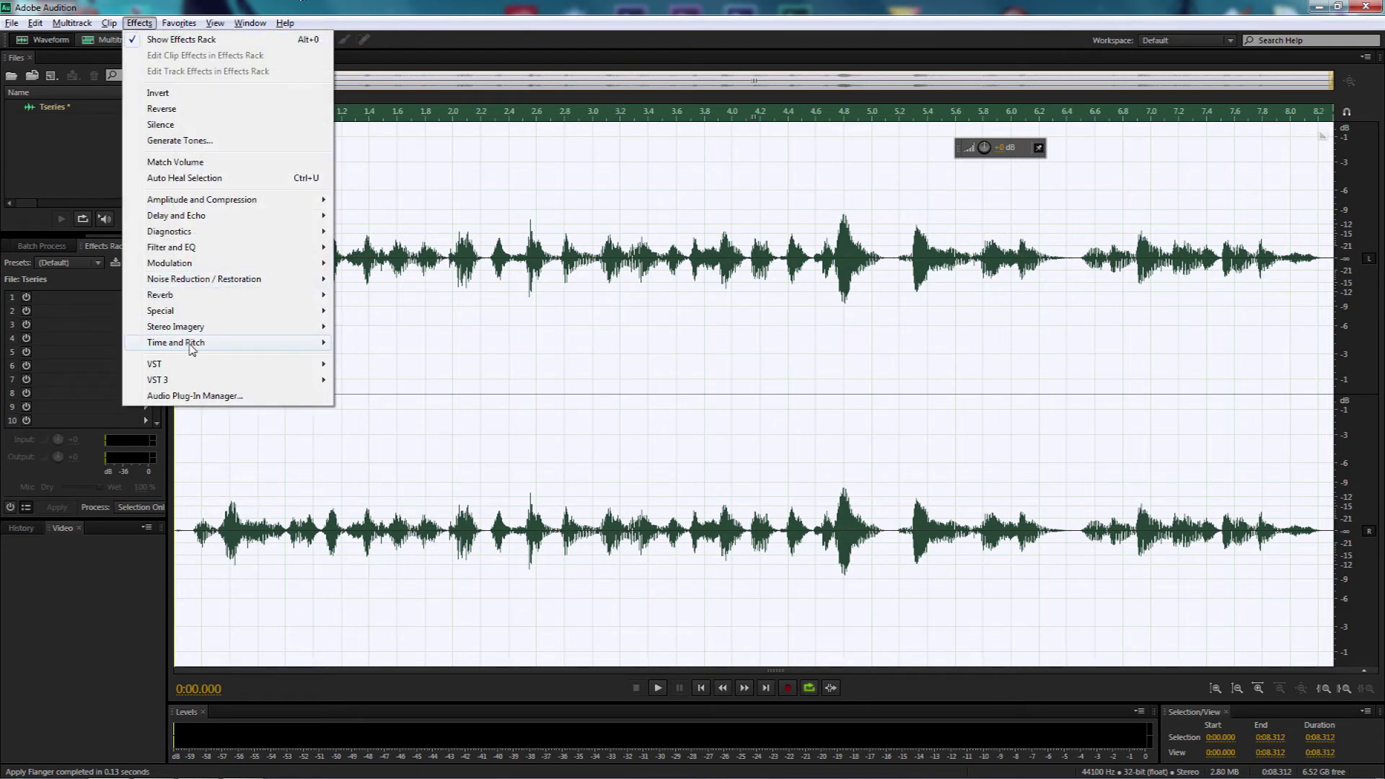
{"action": "mouse_move", "coordinate": [193, 343]}
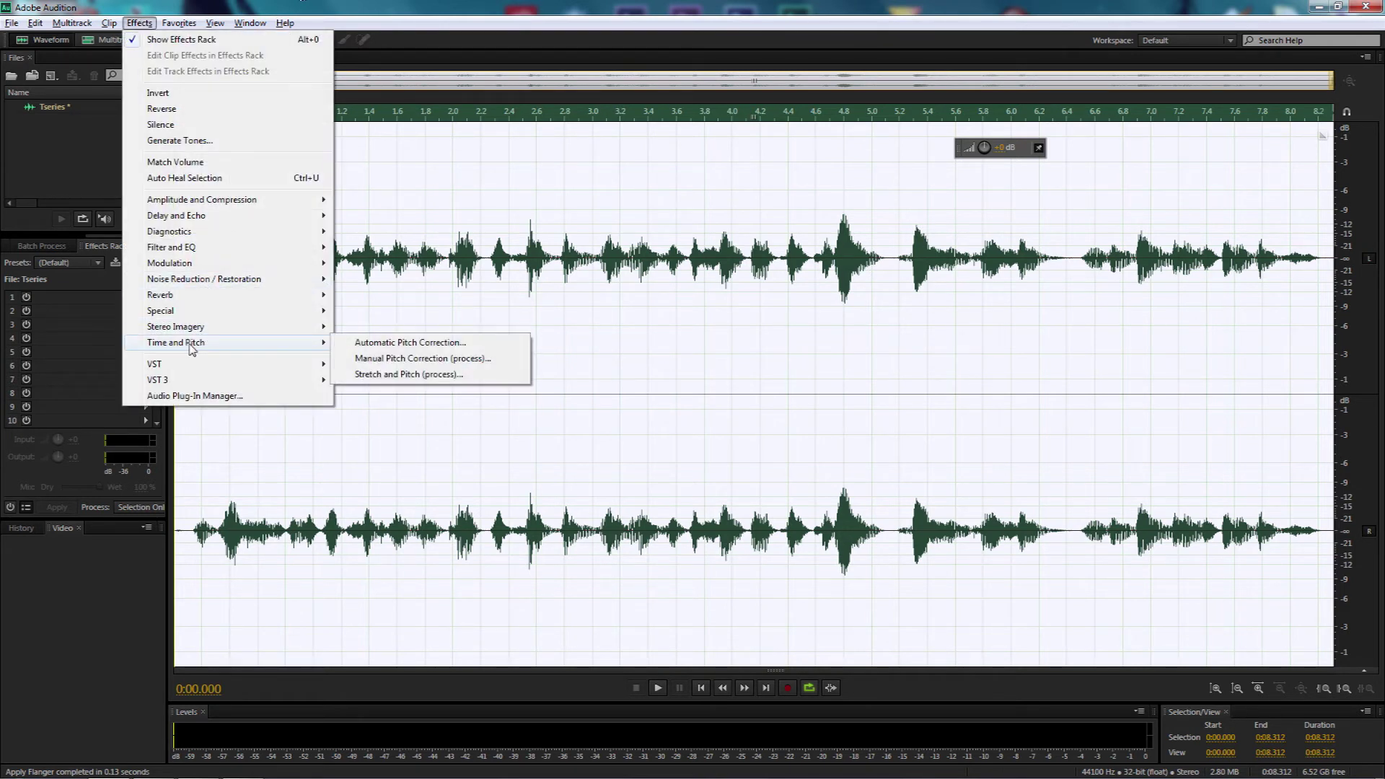
{"action": "left_click", "coordinate": [418, 375]}
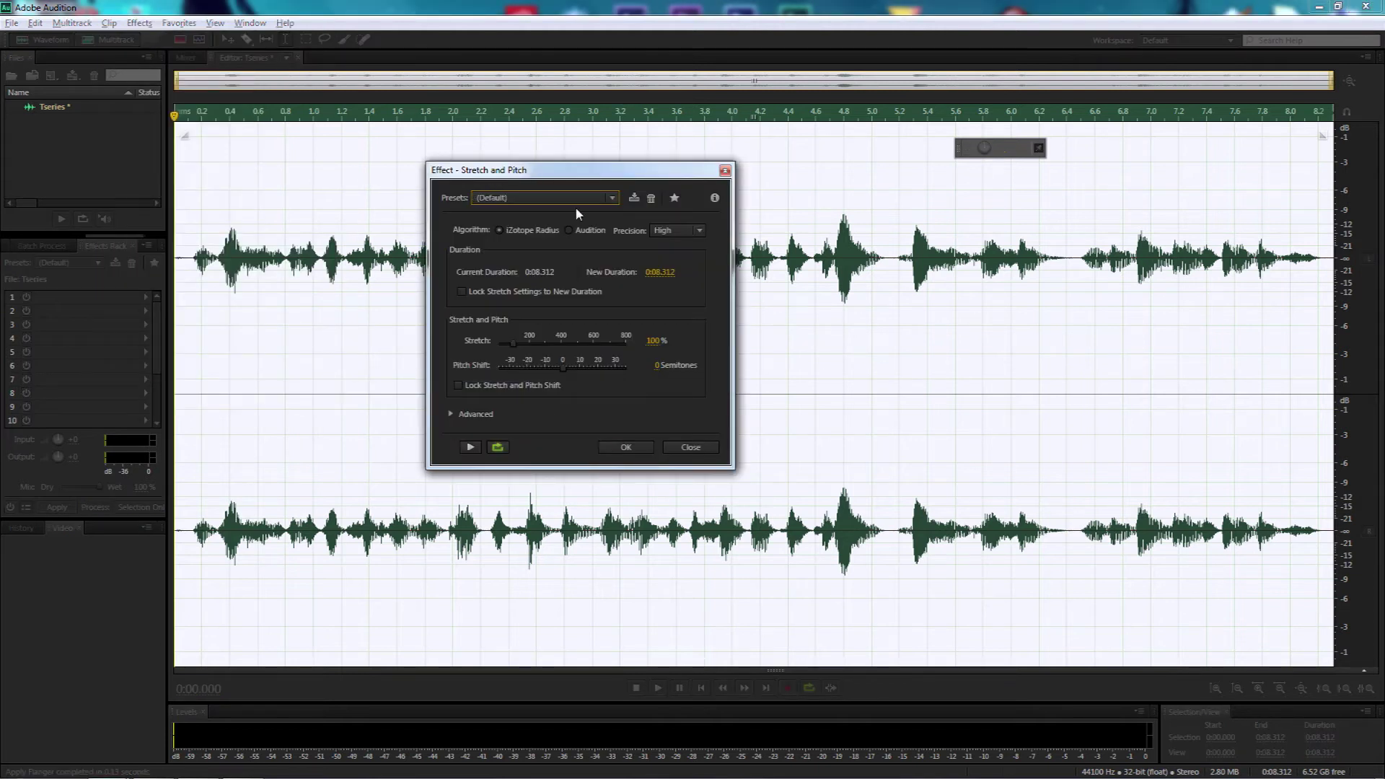
{"action": "left_click", "coordinate": [555, 196]}
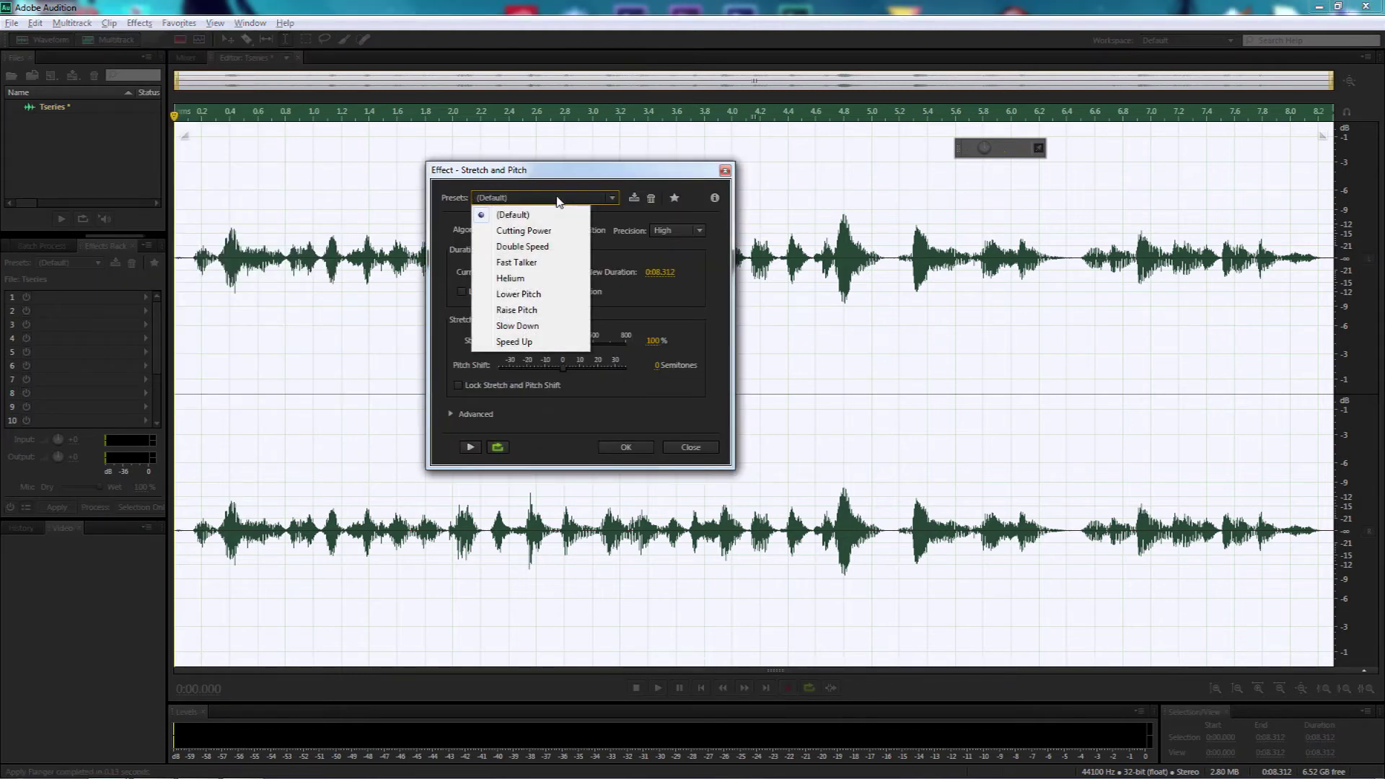
{"action": "left_click", "coordinate": [517, 280]}
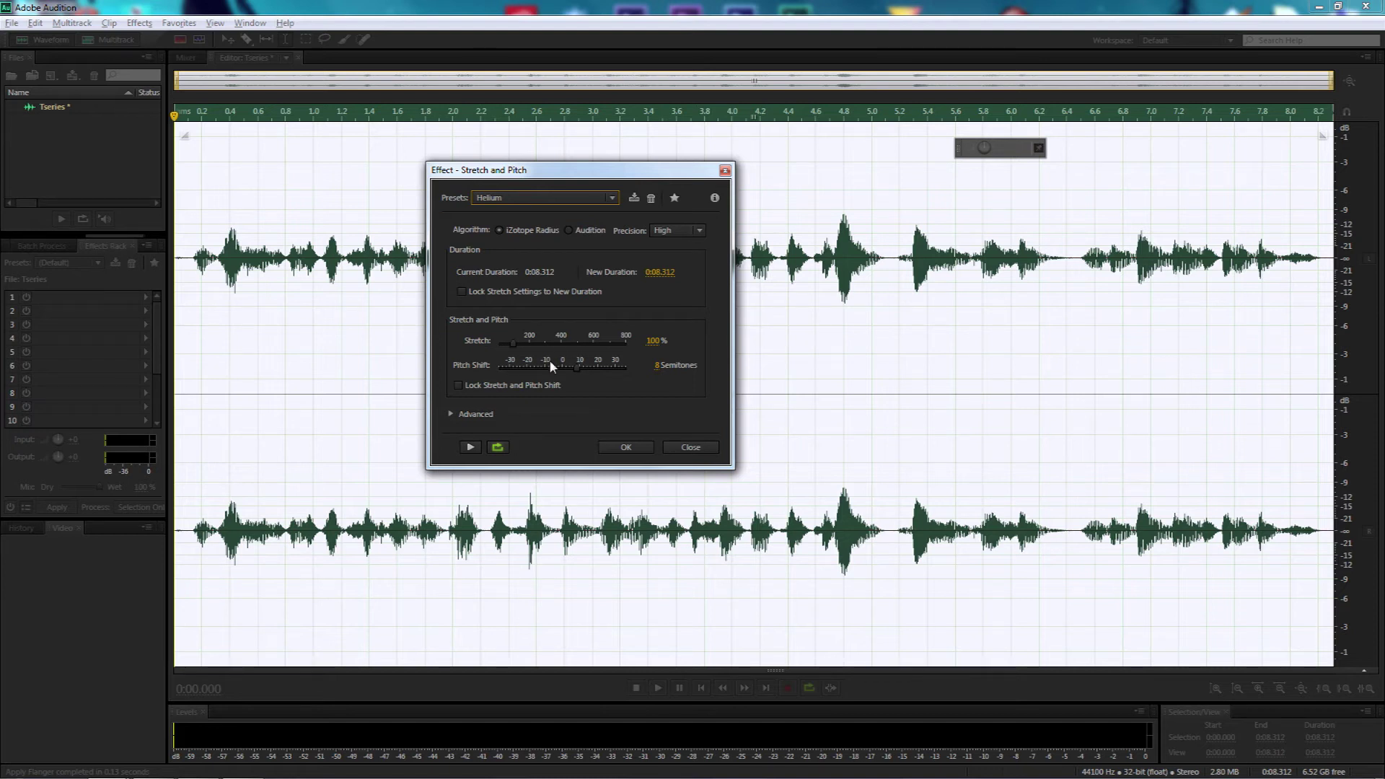
Set the stretch to 85% and the pitch shift to -3.5 semitones, and preview the processed voice
{"action": "left_click", "coordinate": [649, 340]}
{"action": "type", "text": "85"}
{"action": "key", "text": "Return"}
{"action": "left_click", "coordinate": [657, 368]}
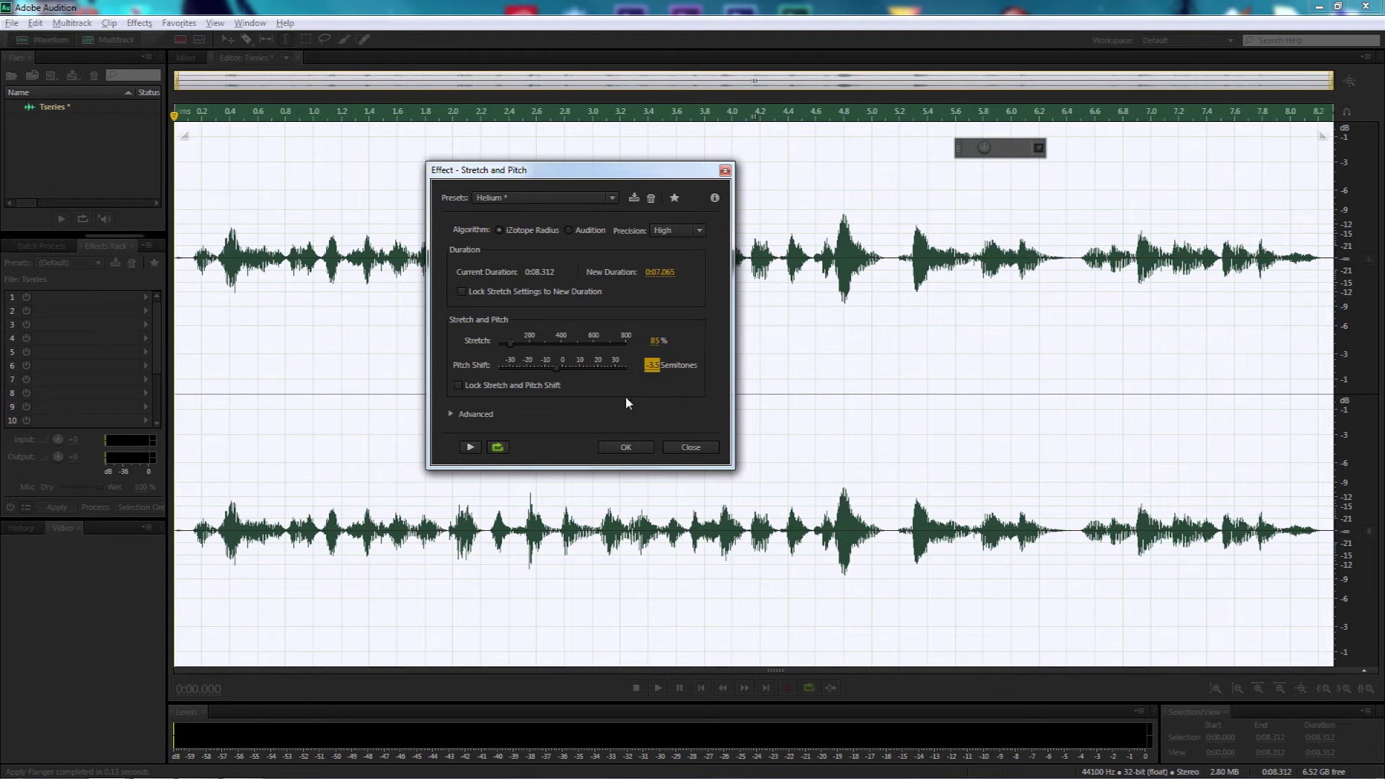
{"action": "left_click", "coordinate": [497, 448]}
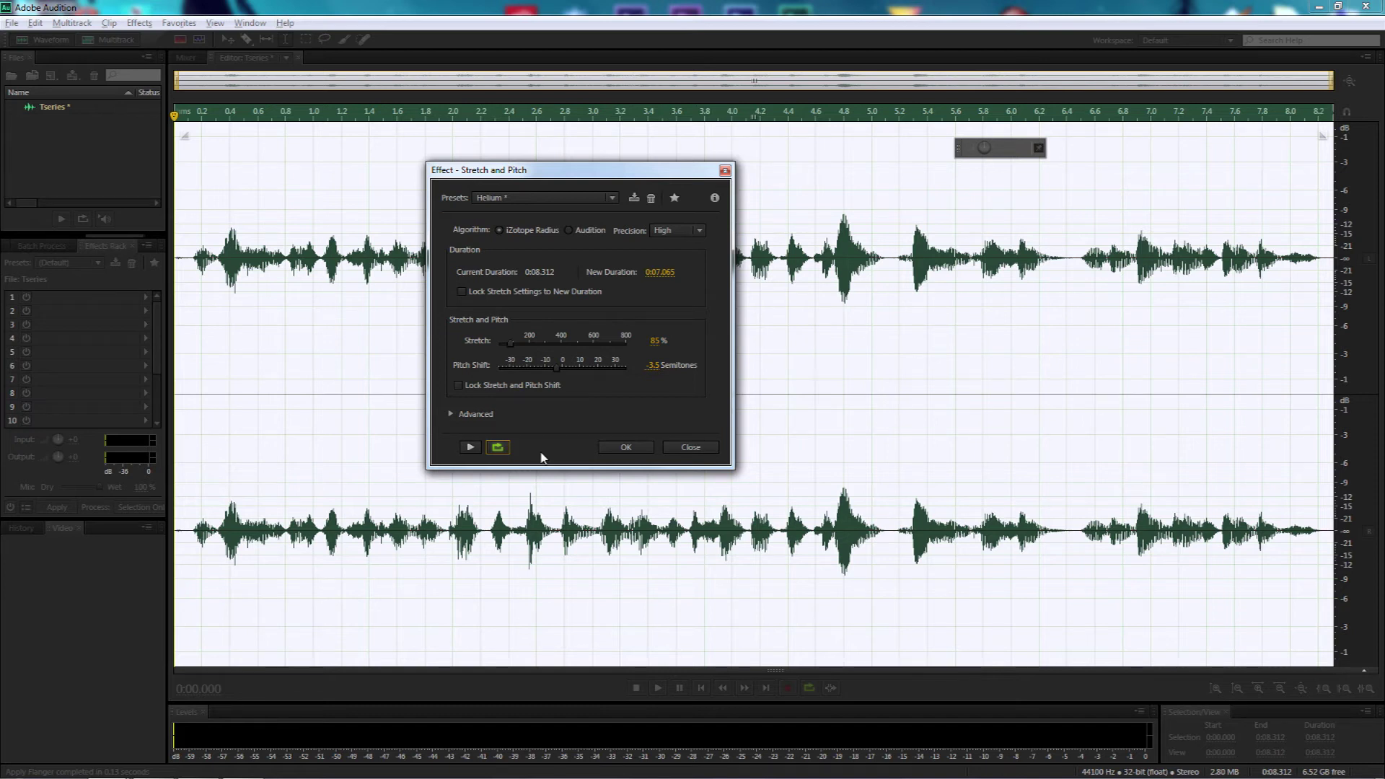
{"action": "left_click", "coordinate": [470, 448]}
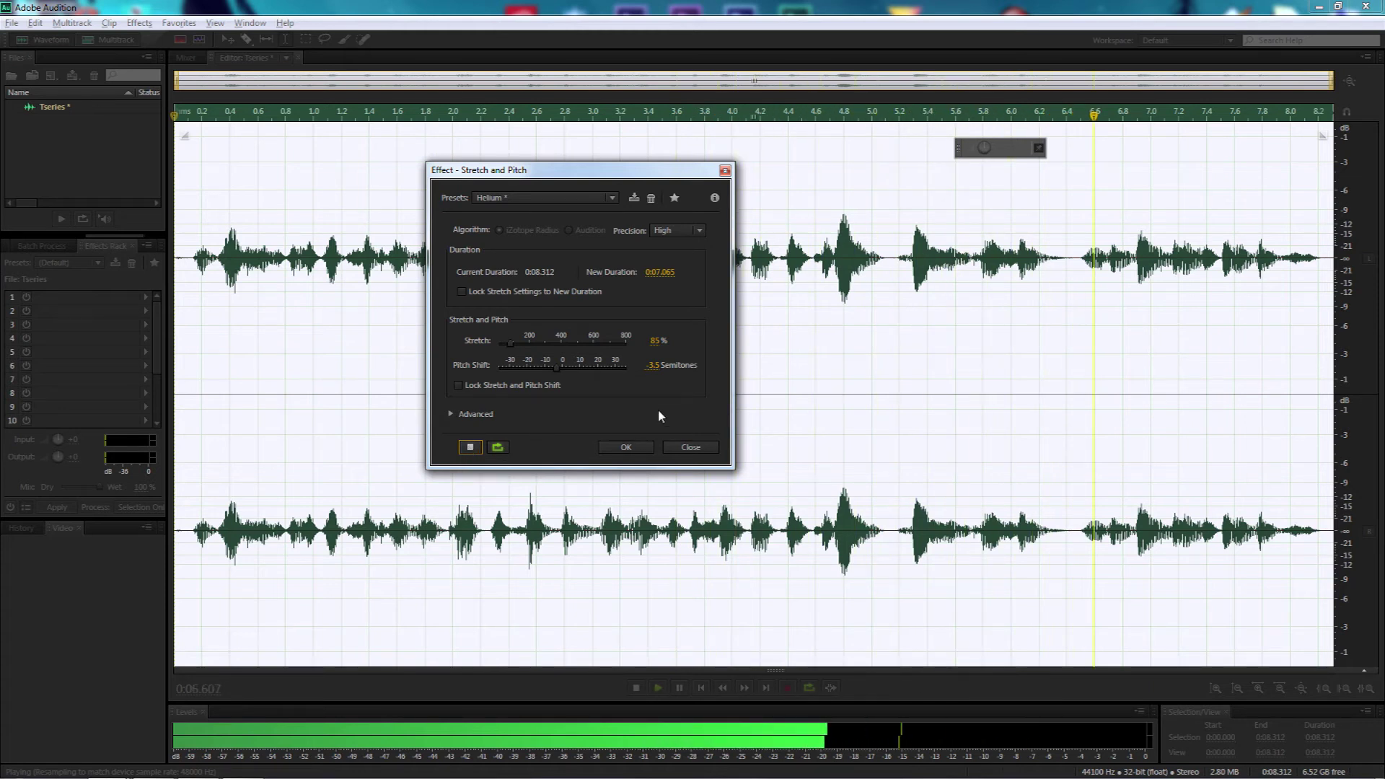
{"action": "left_click", "coordinate": [469, 447]}
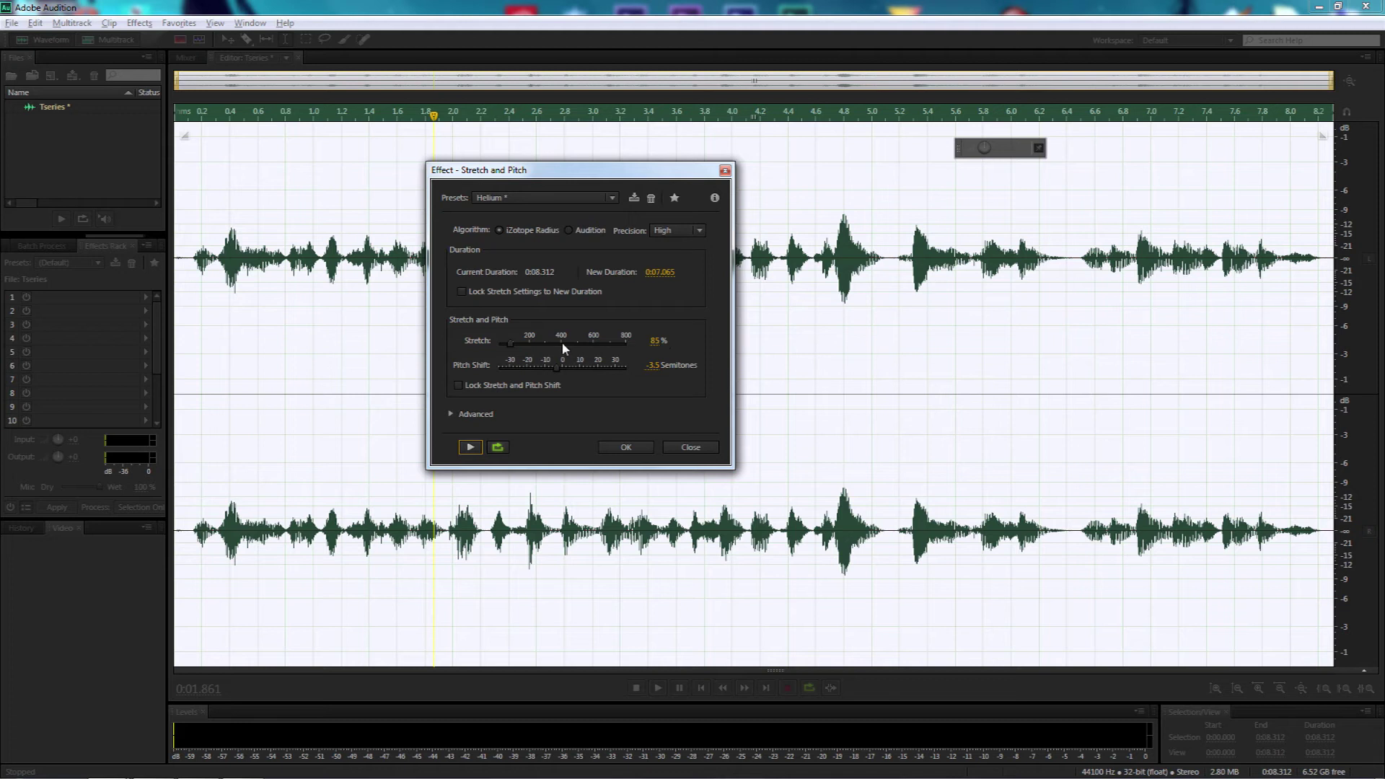
Set the stretch to 100% and preview the voice at that speed
{"action": "left_click_drag", "start_coordinate": [507, 344], "coordinate": [513, 347]}
{"action": "left_click", "coordinate": [648, 341]}
{"action": "type", "text": "100"}
{"action": "key", "text": "Return"}
{"action": "left_click", "coordinate": [473, 447]}
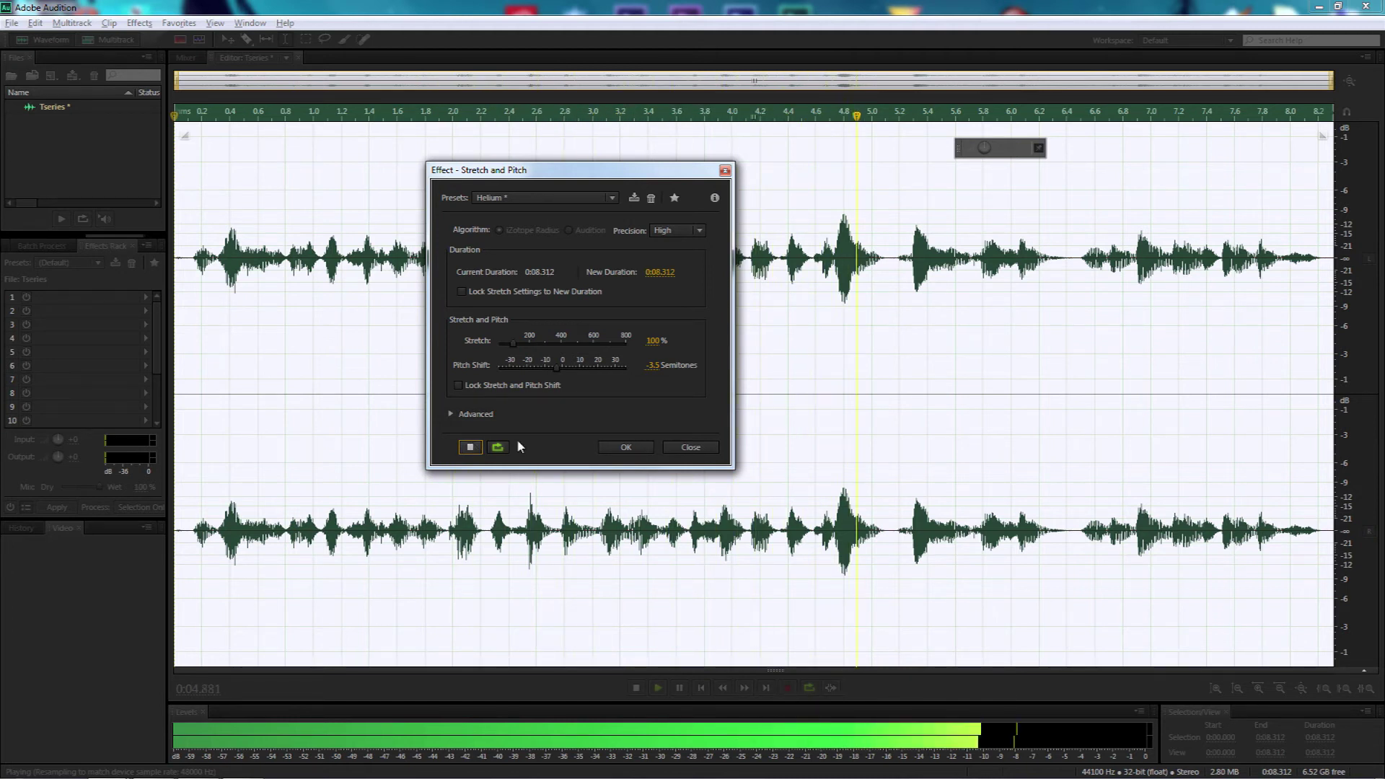
{"action": "left_click", "coordinate": [471, 447]}
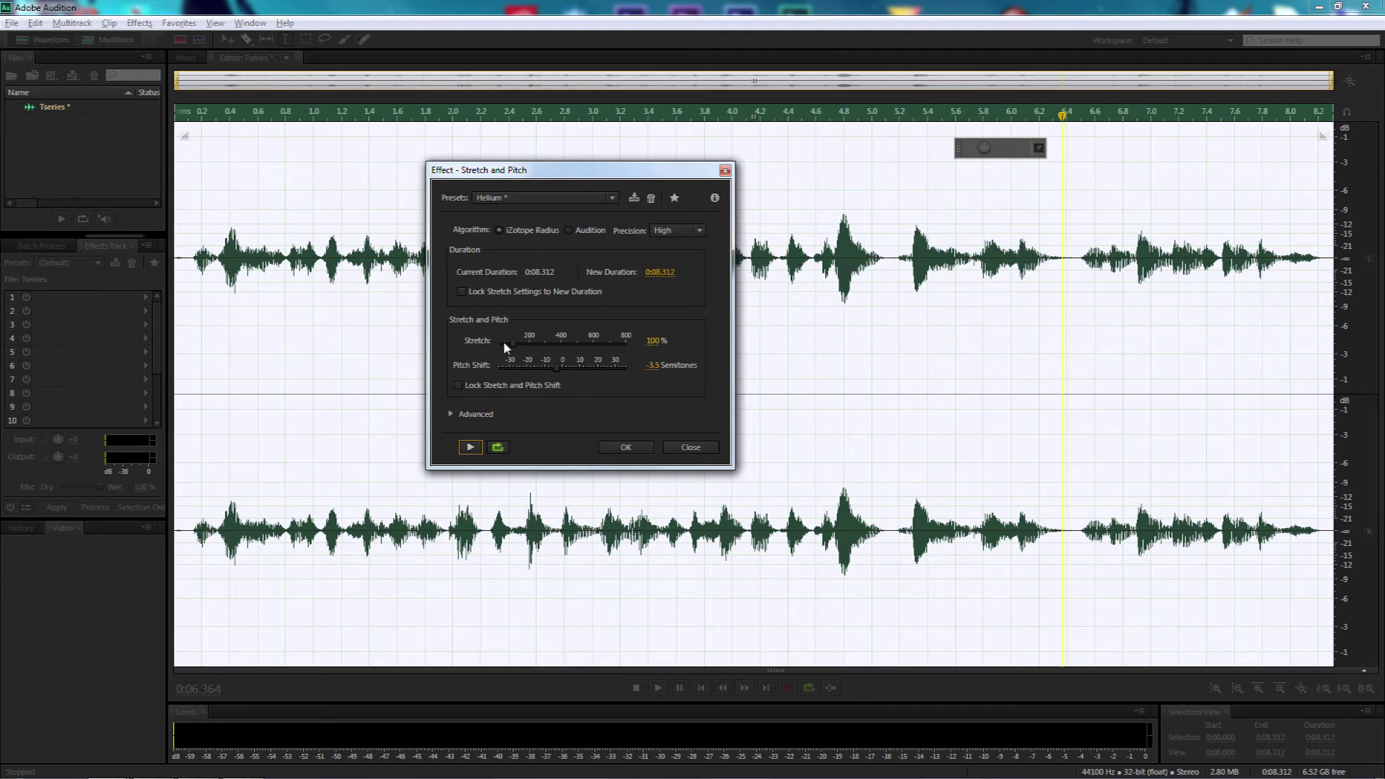
Set the stretch to 110% and preview the slower voice
{"action": "left_click", "coordinate": [654, 347]}
{"action": "type", "text": "110"}
{"action": "key", "text": "Return"}
{"action": "left_click", "coordinate": [470, 448]}
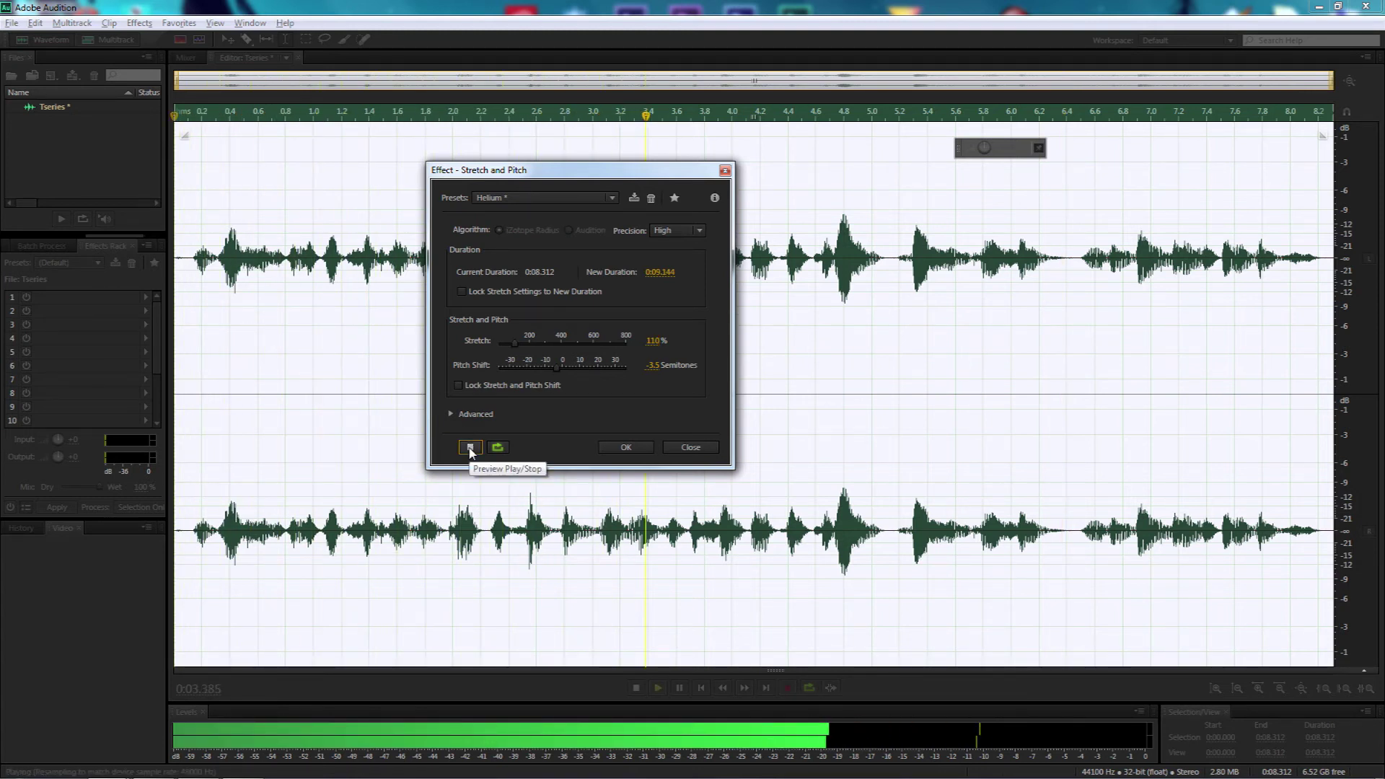
{"action": "left_click", "coordinate": [471, 447]}
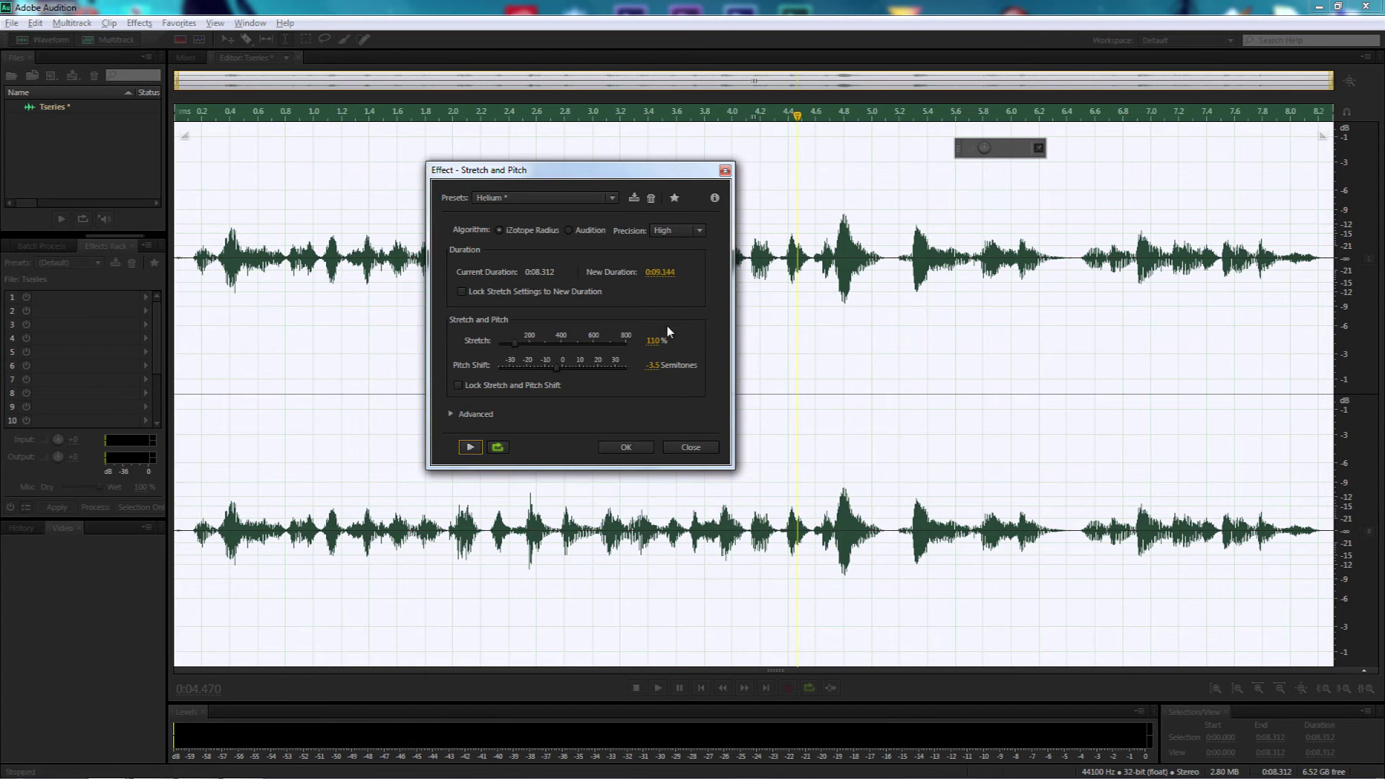
Return the stretch to 100% and apply the Stretch and Pitch effect to the recording
{"action": "left_click", "coordinate": [653, 341]}
{"action": "type", "text": "100"}
{"action": "key", "text": "Return"}
{"action": "left_click", "coordinate": [625, 447]}
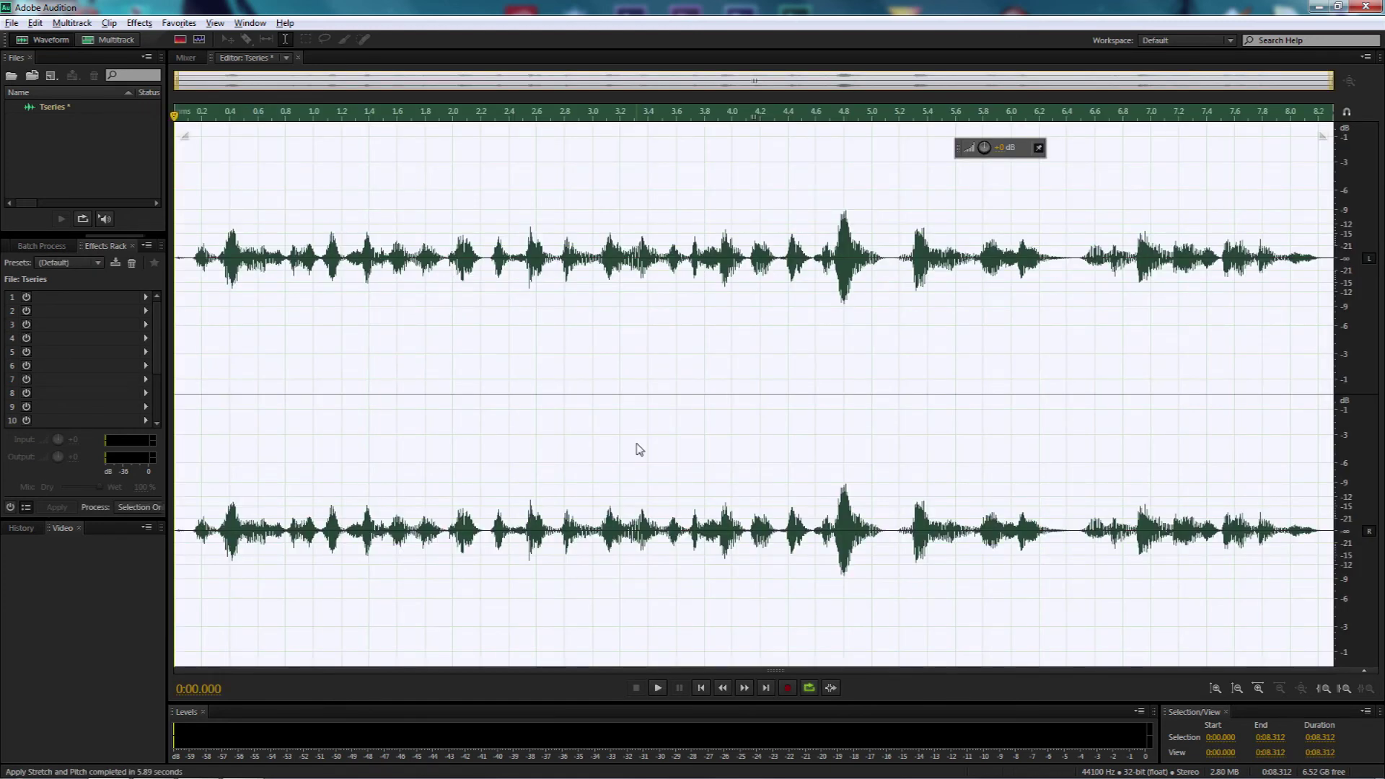
Load the Tin Can Telephony preset in the Guitar Suite effect, preview it, and apply it to the whole recording
{"action": "left_click", "coordinate": [139, 23]}
{"action": "mouse_move", "coordinate": [182, 315]}
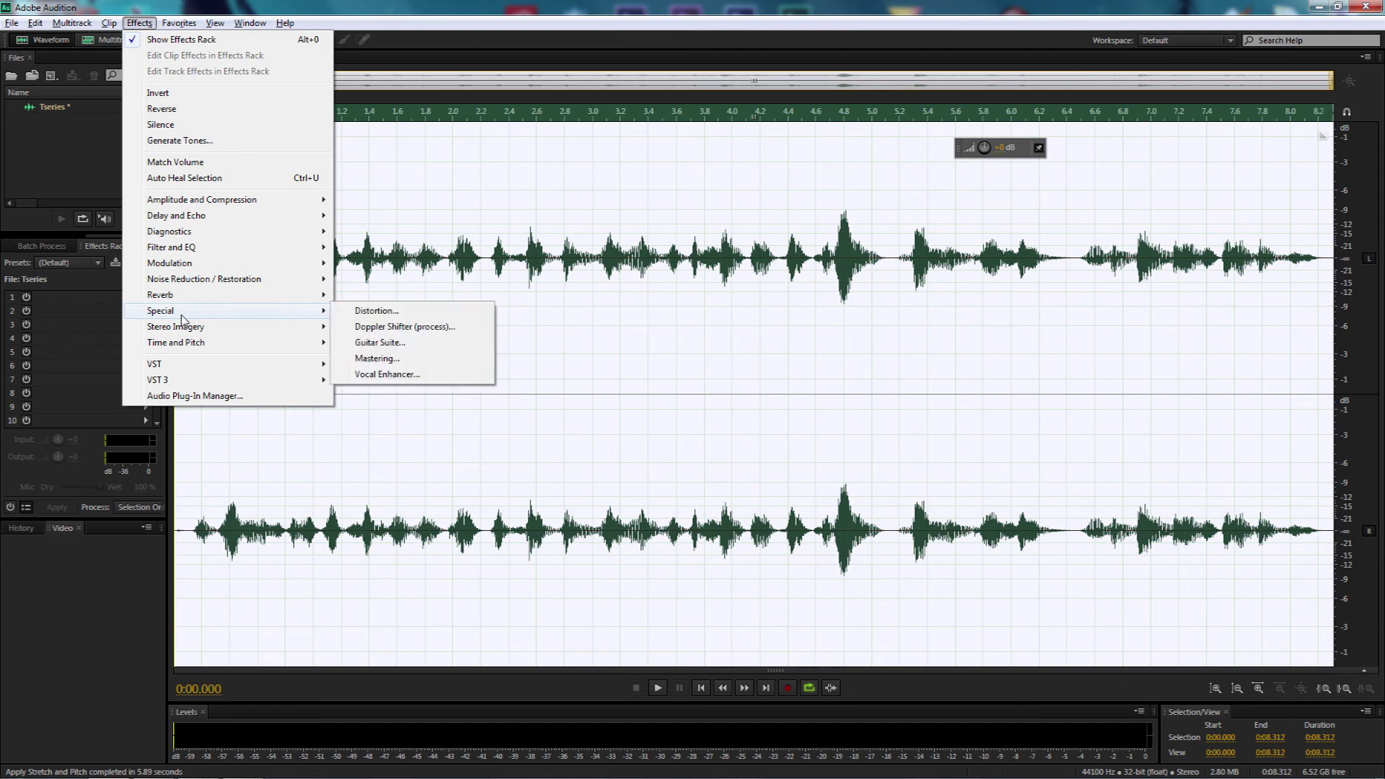
{"action": "left_click", "coordinate": [370, 345]}
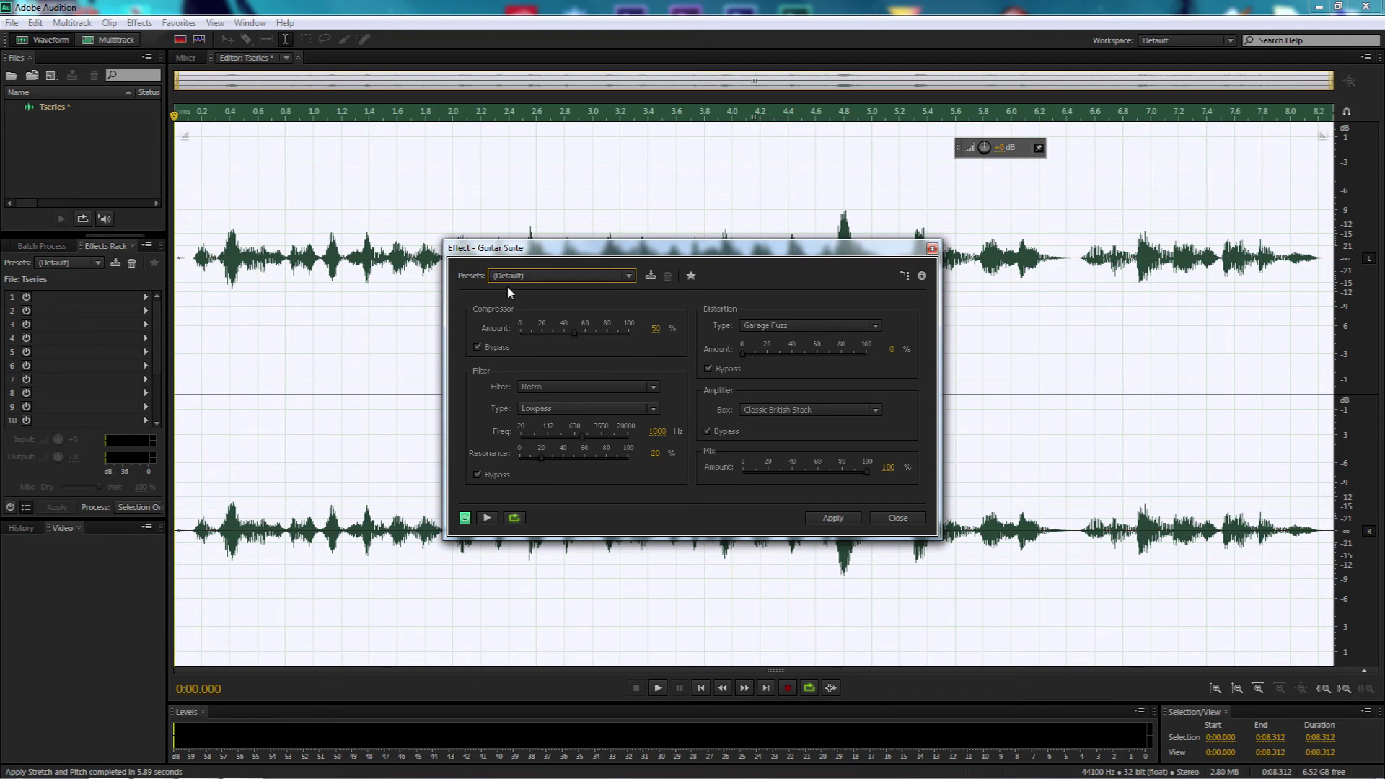
{"action": "left_click", "coordinate": [556, 277]}
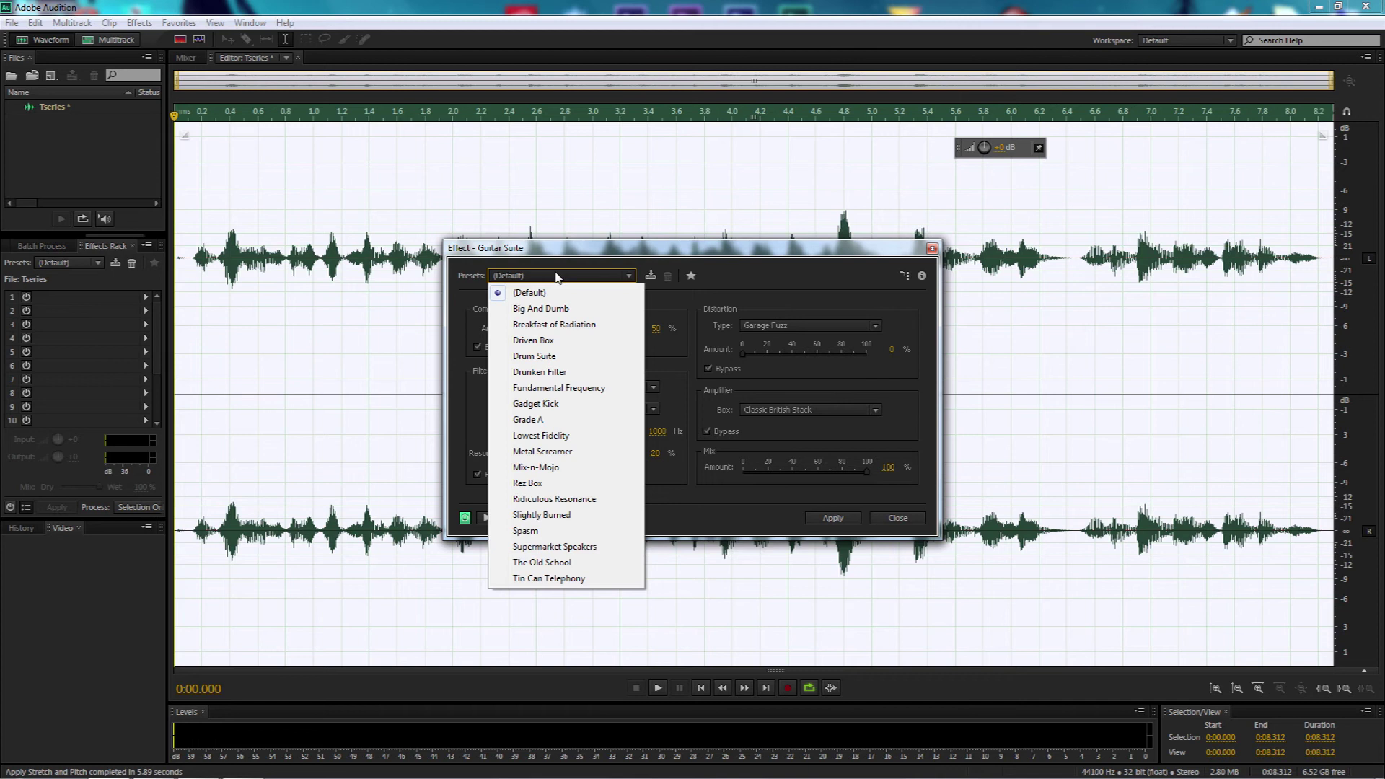
{"action": "left_click", "coordinate": [537, 579]}
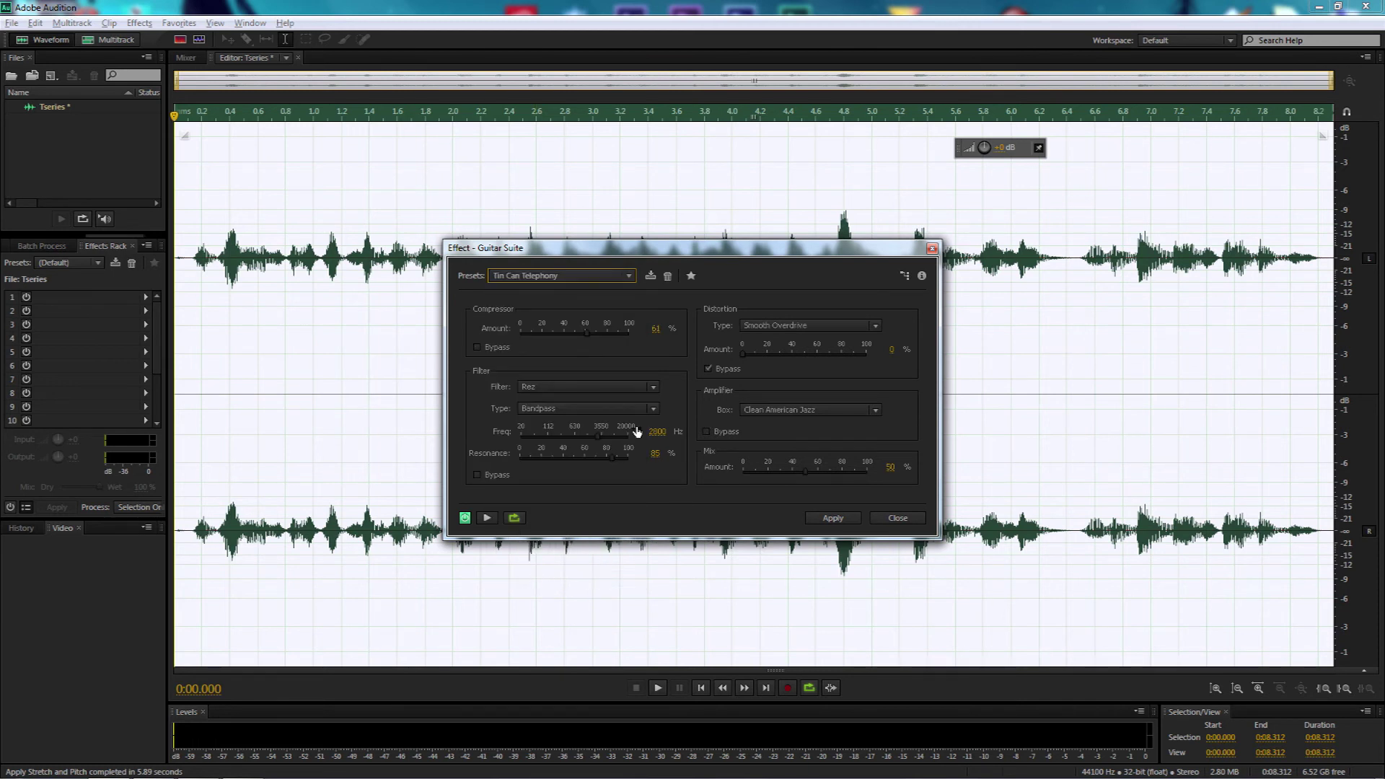
{"action": "left_click", "coordinate": [485, 518]}
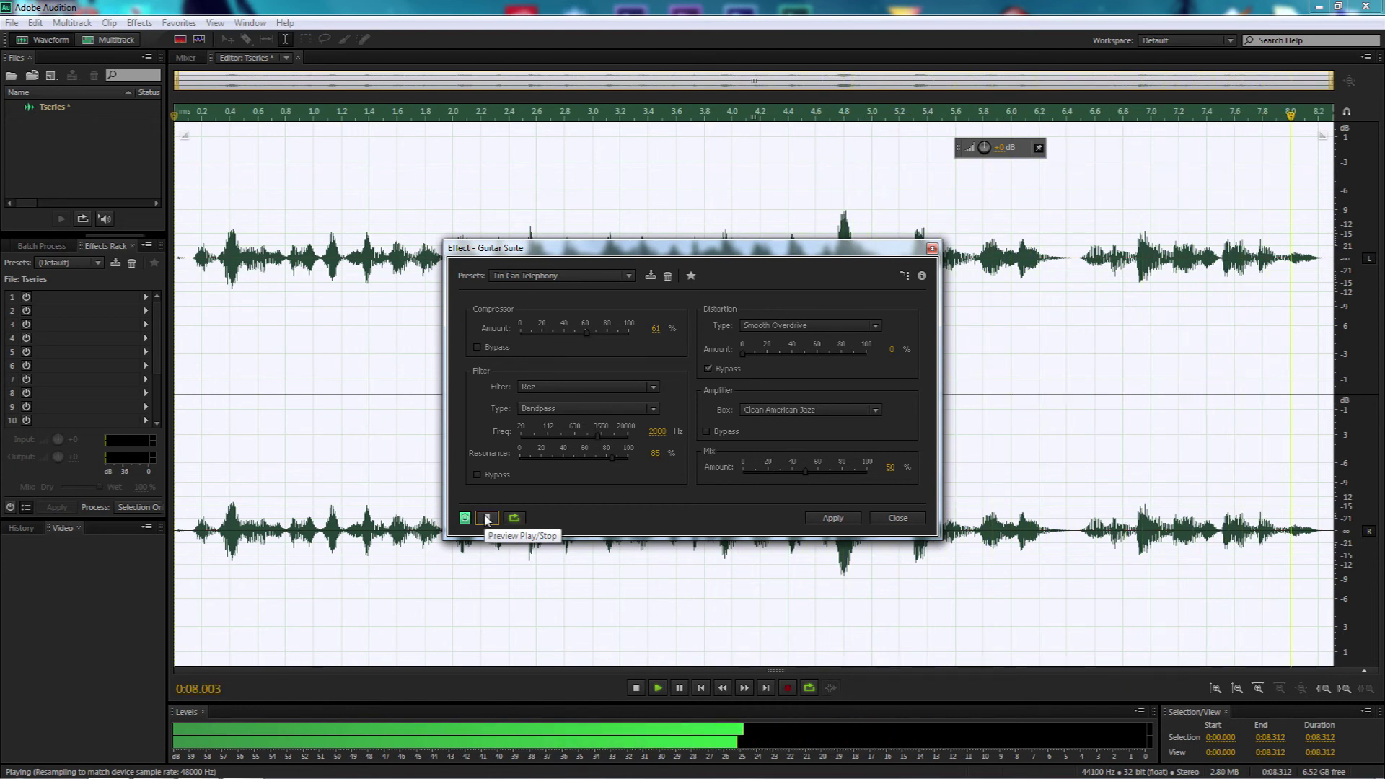
{"action": "left_click", "coordinate": [486, 517]}
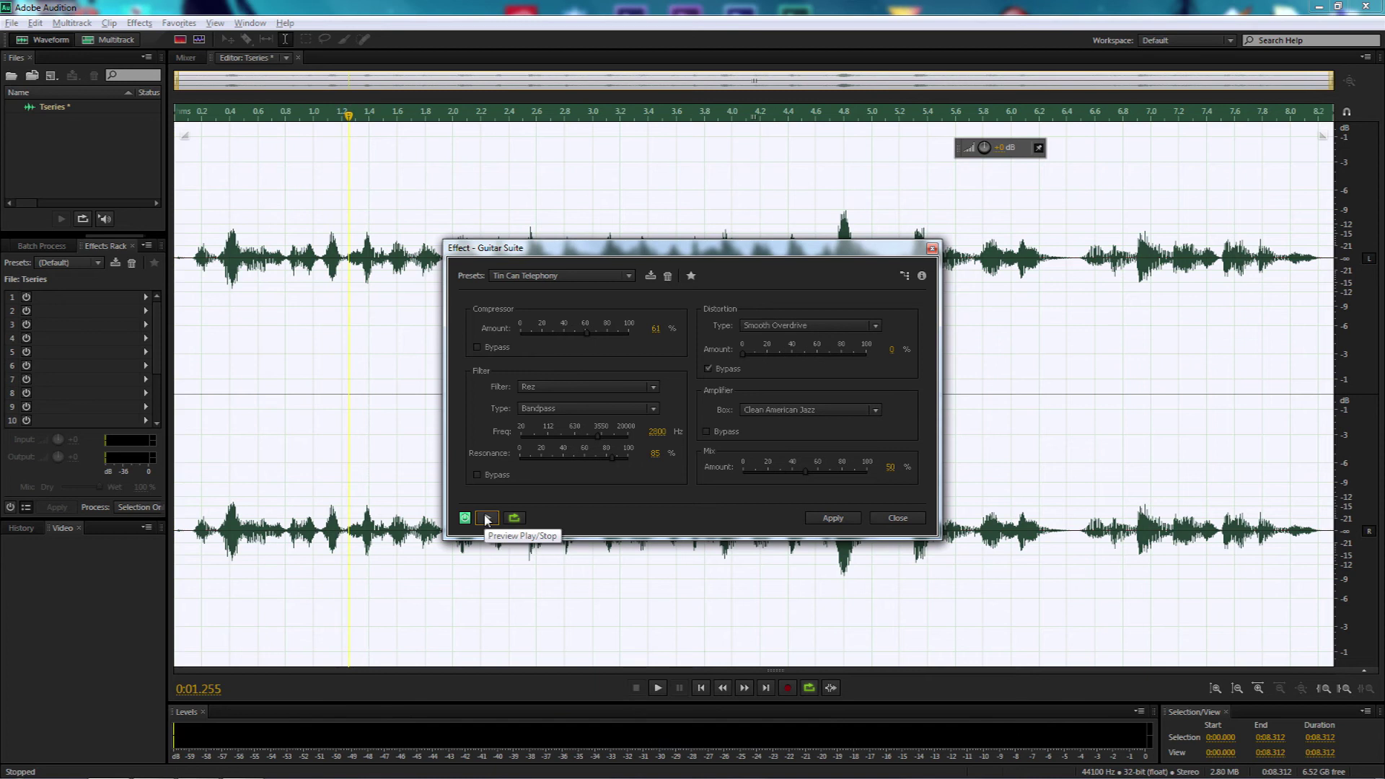
{"action": "left_click", "coordinate": [833, 518]}
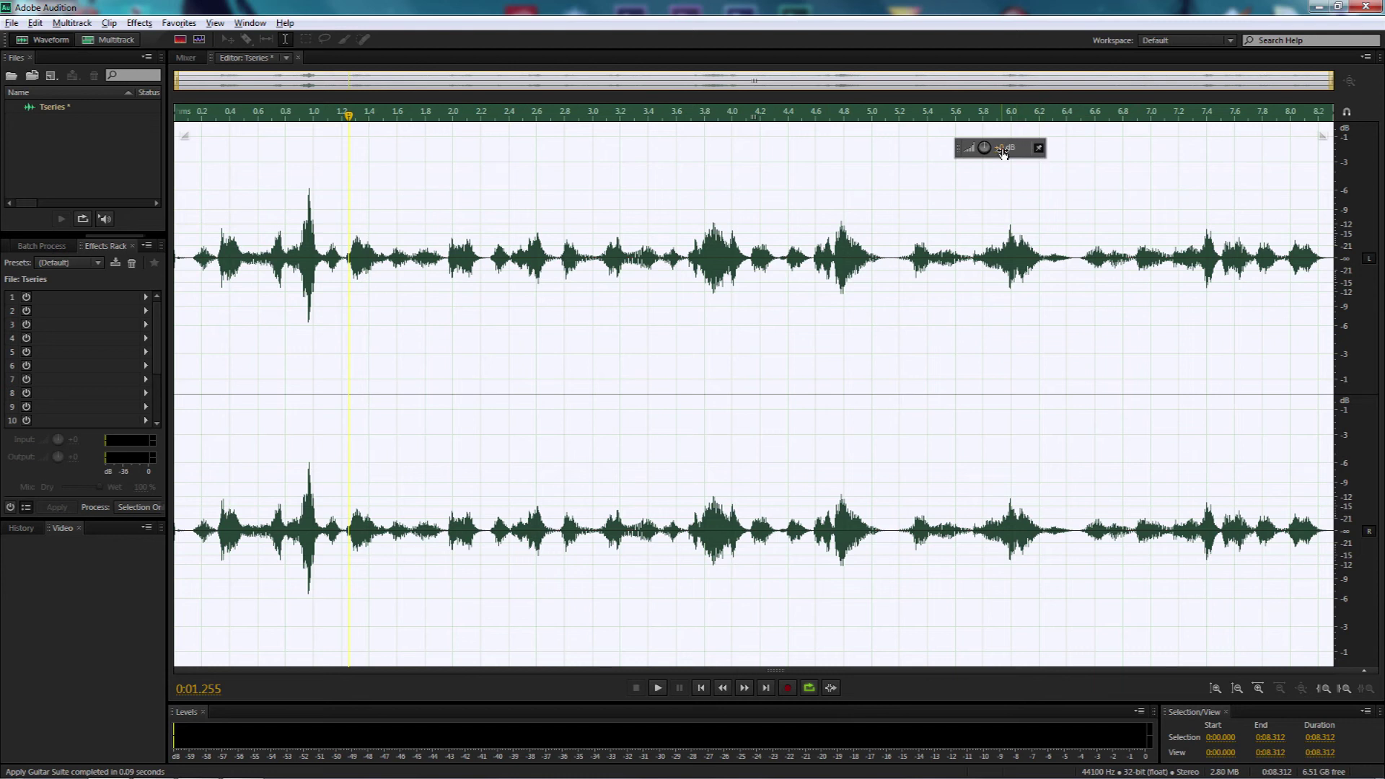
Raise the whole recording's volume slightly and play it back from near the beginning
{"action": "left_click_drag", "start_coordinate": [1002, 153], "coordinate": [1011, 149]}
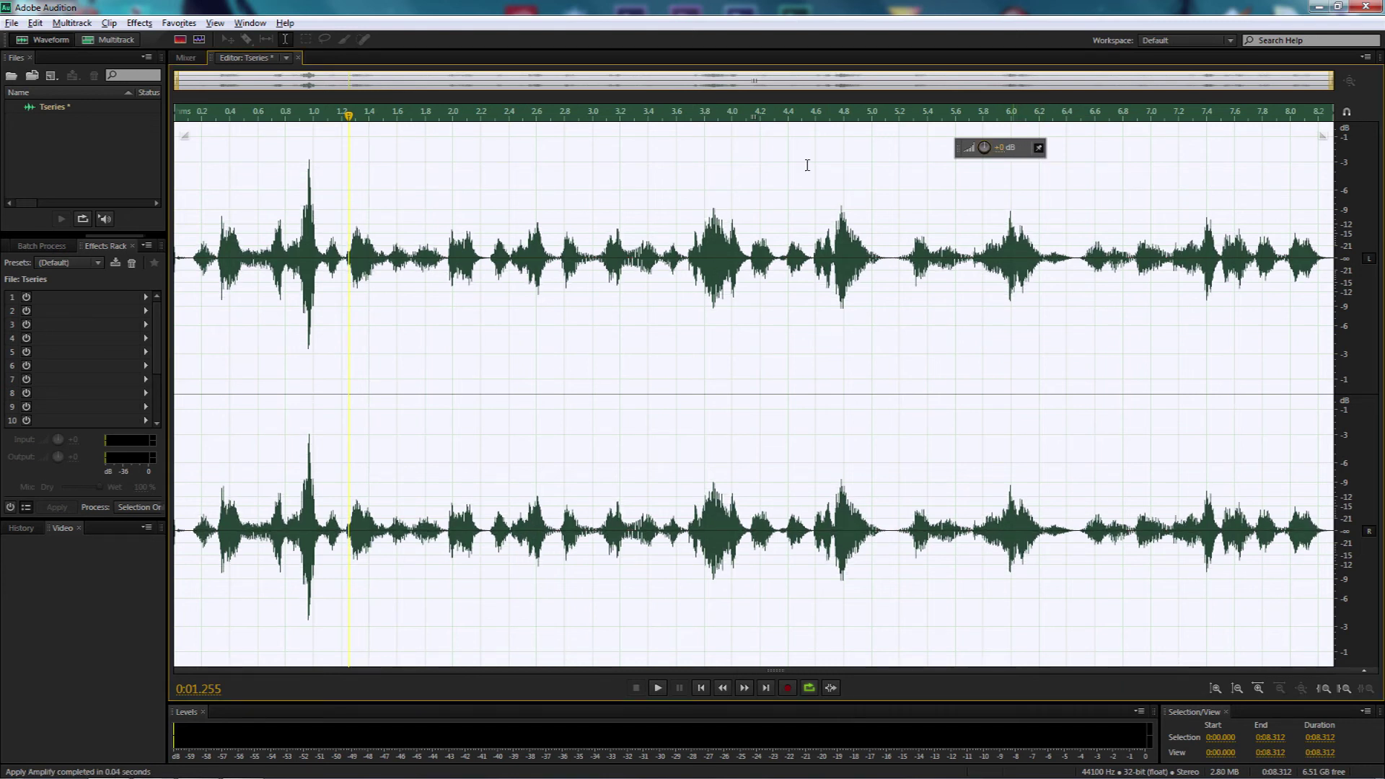
{"action": "left_click", "coordinate": [185, 254]}
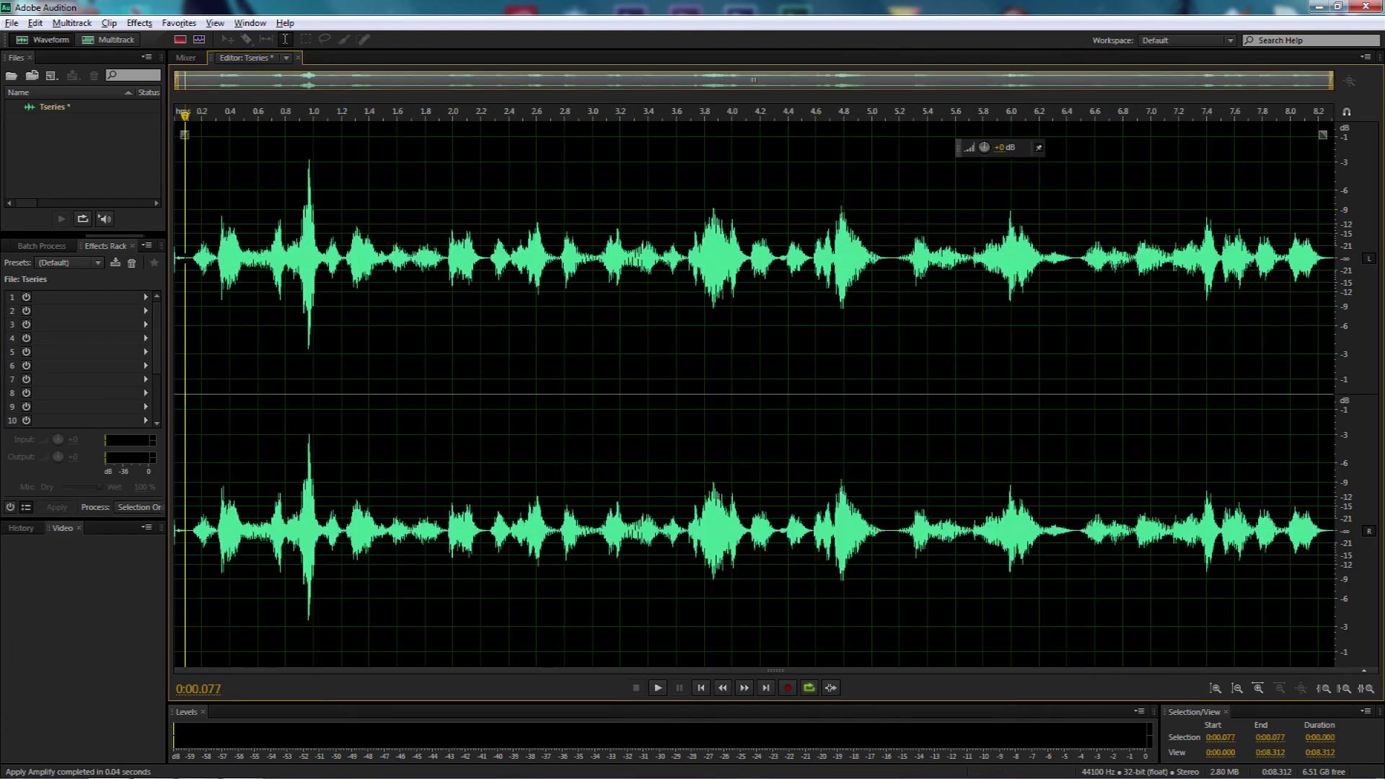
{"action": "key", "text": "space"}
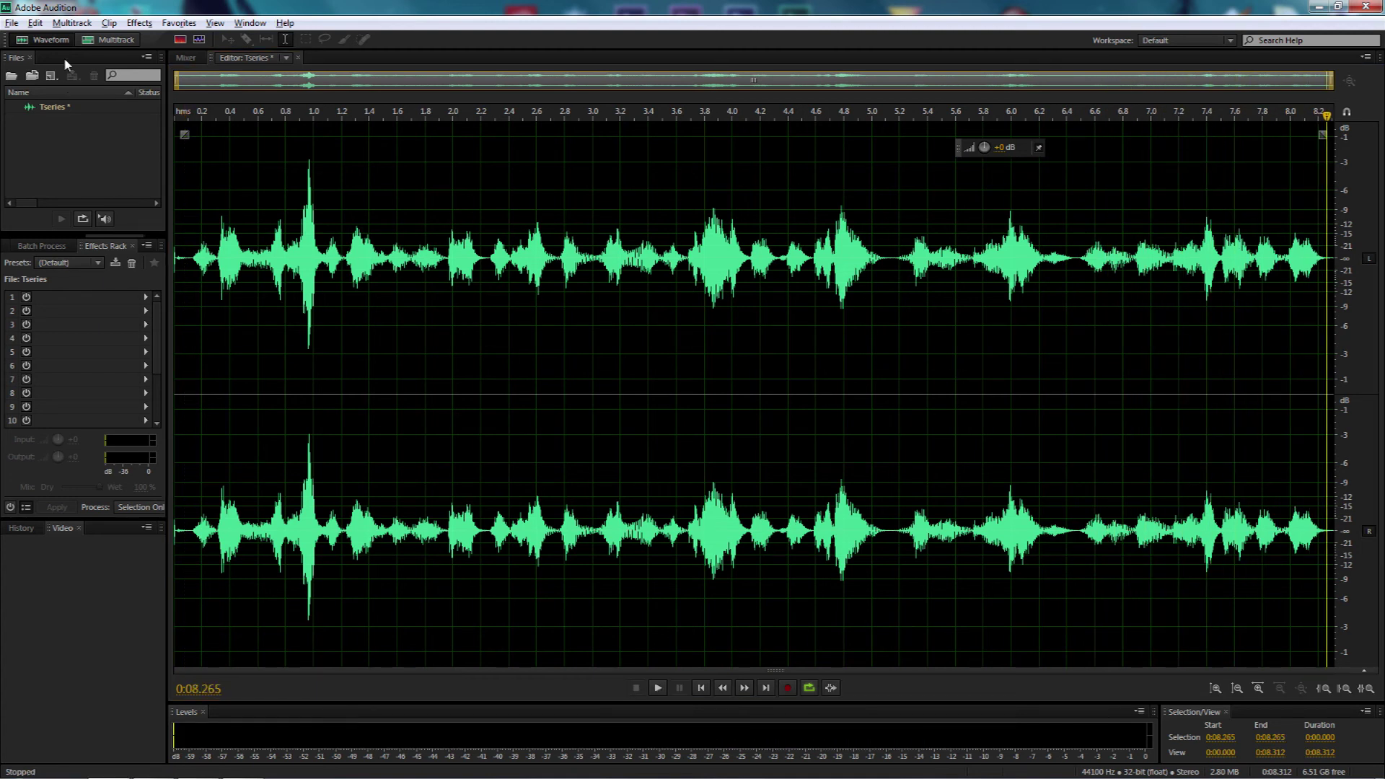
Save the processed recording to the Desktop as Tseries.wav in Wave PCM format
{"action": "left_click", "coordinate": [12, 22]}
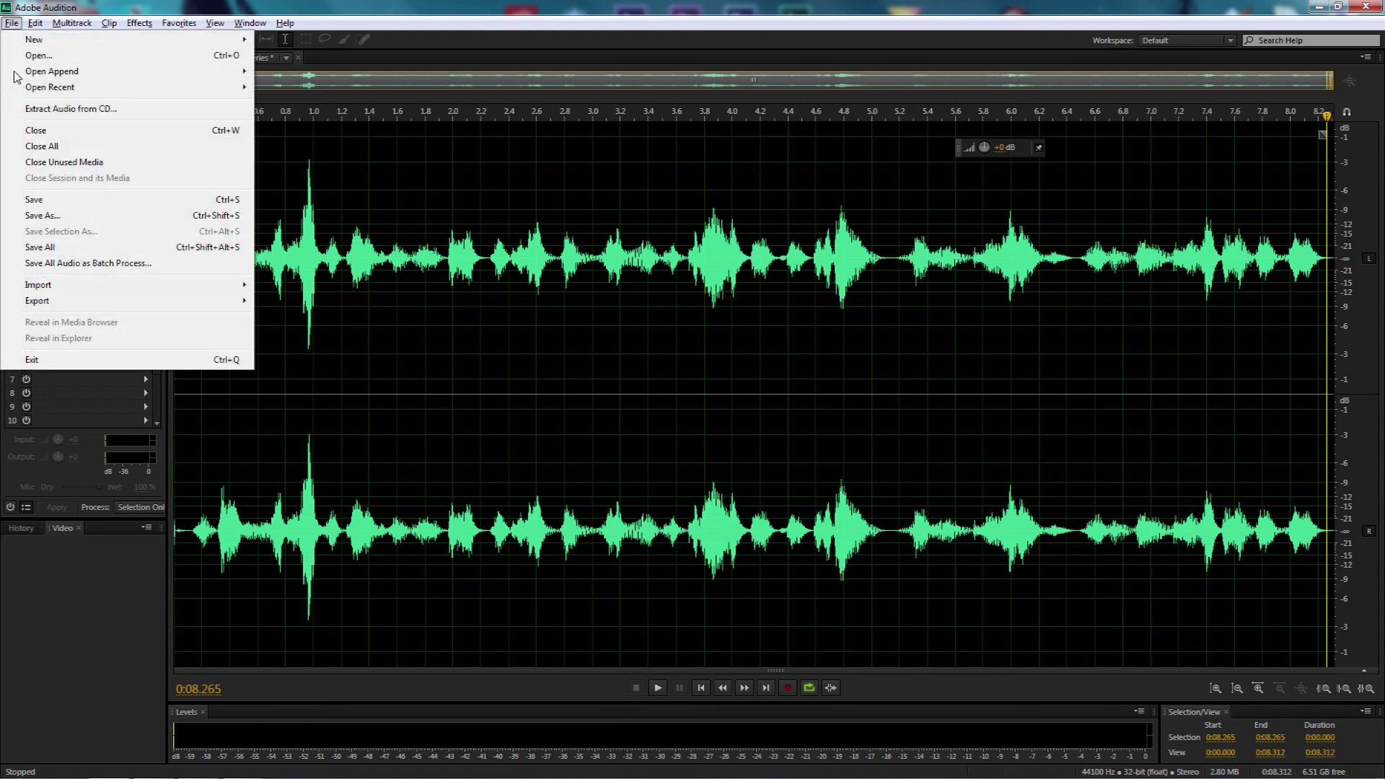
{"action": "left_click", "coordinate": [43, 215]}
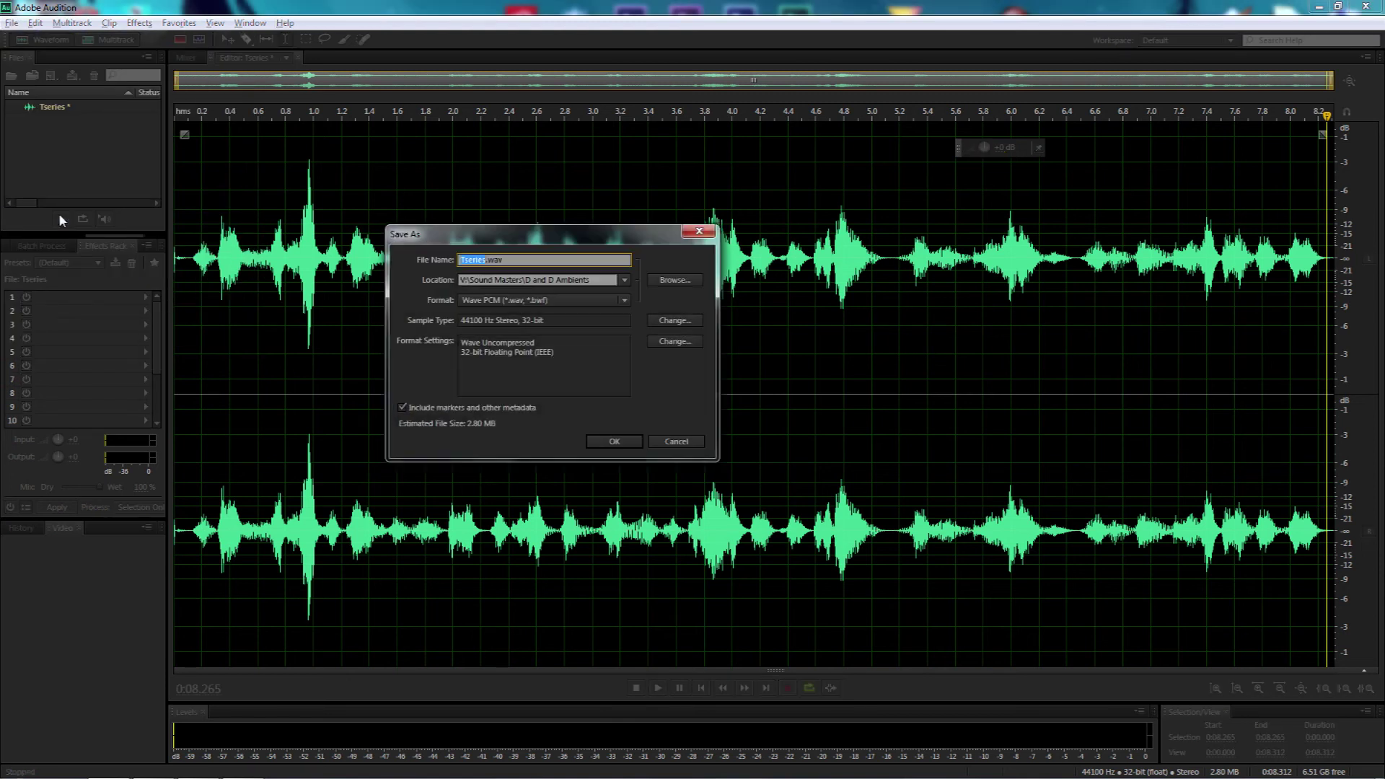
{"action": "left_click", "coordinate": [624, 281]}
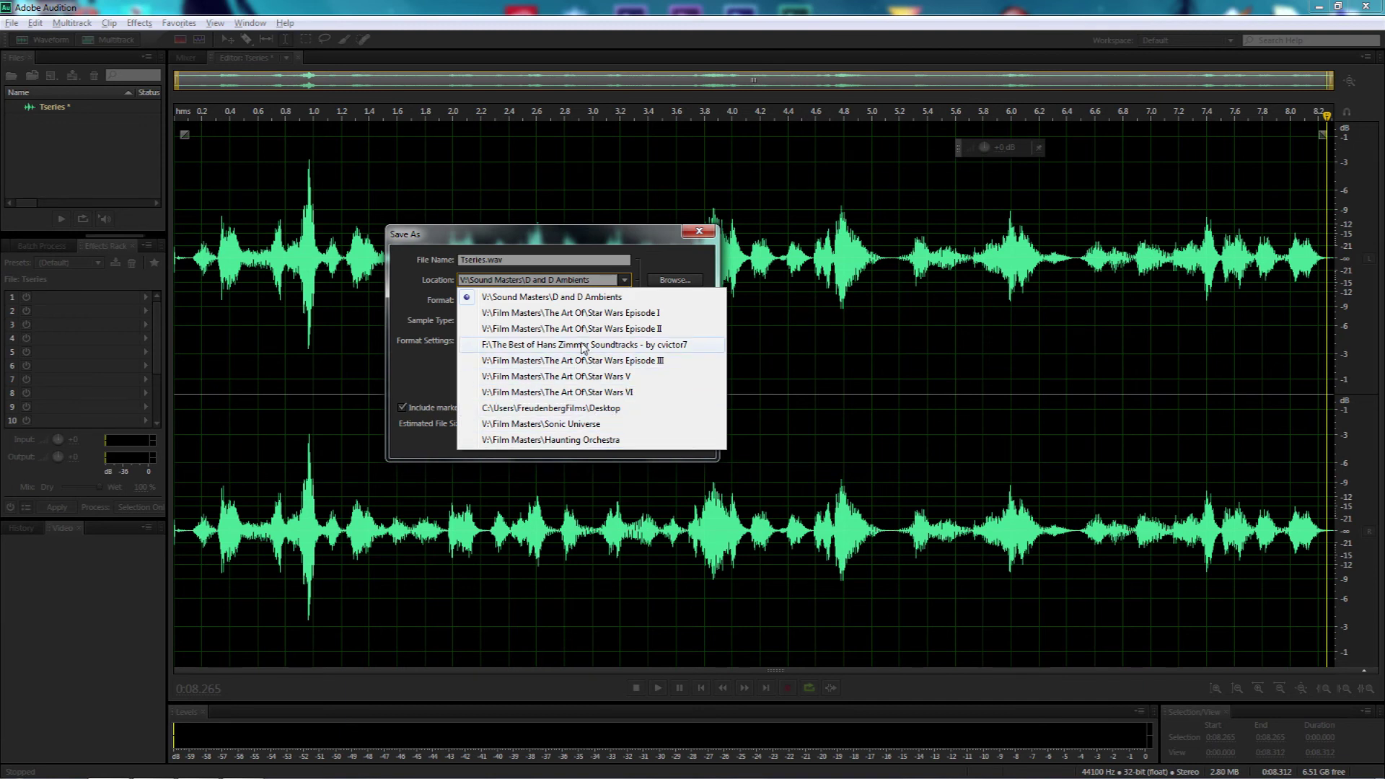
{"action": "left_click", "coordinate": [652, 273]}
{"action": "left_click", "coordinate": [666, 283]}
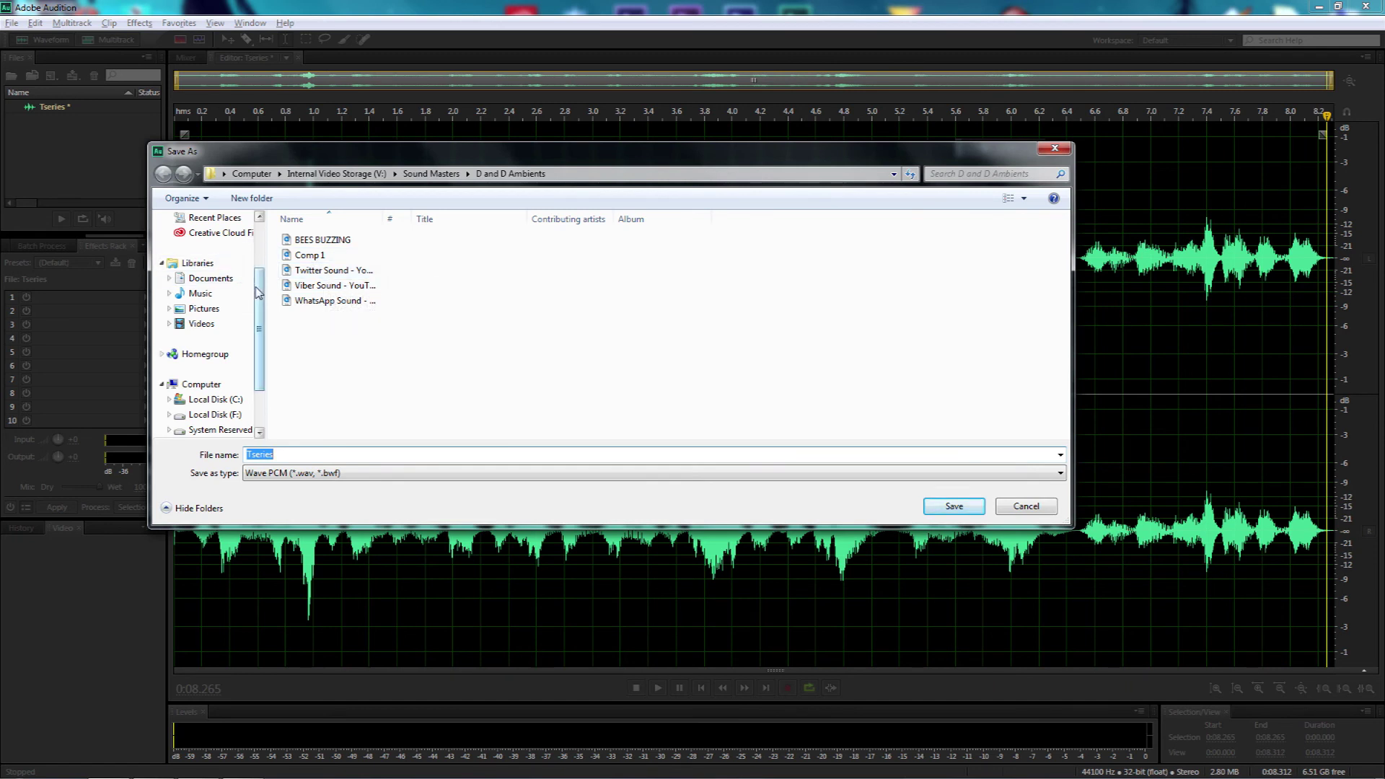
{"action": "scroll", "coordinate": [216, 244], "scroll_direction": "up", "scroll_amount": 2}
{"action": "left_click", "coordinate": [216, 243]}
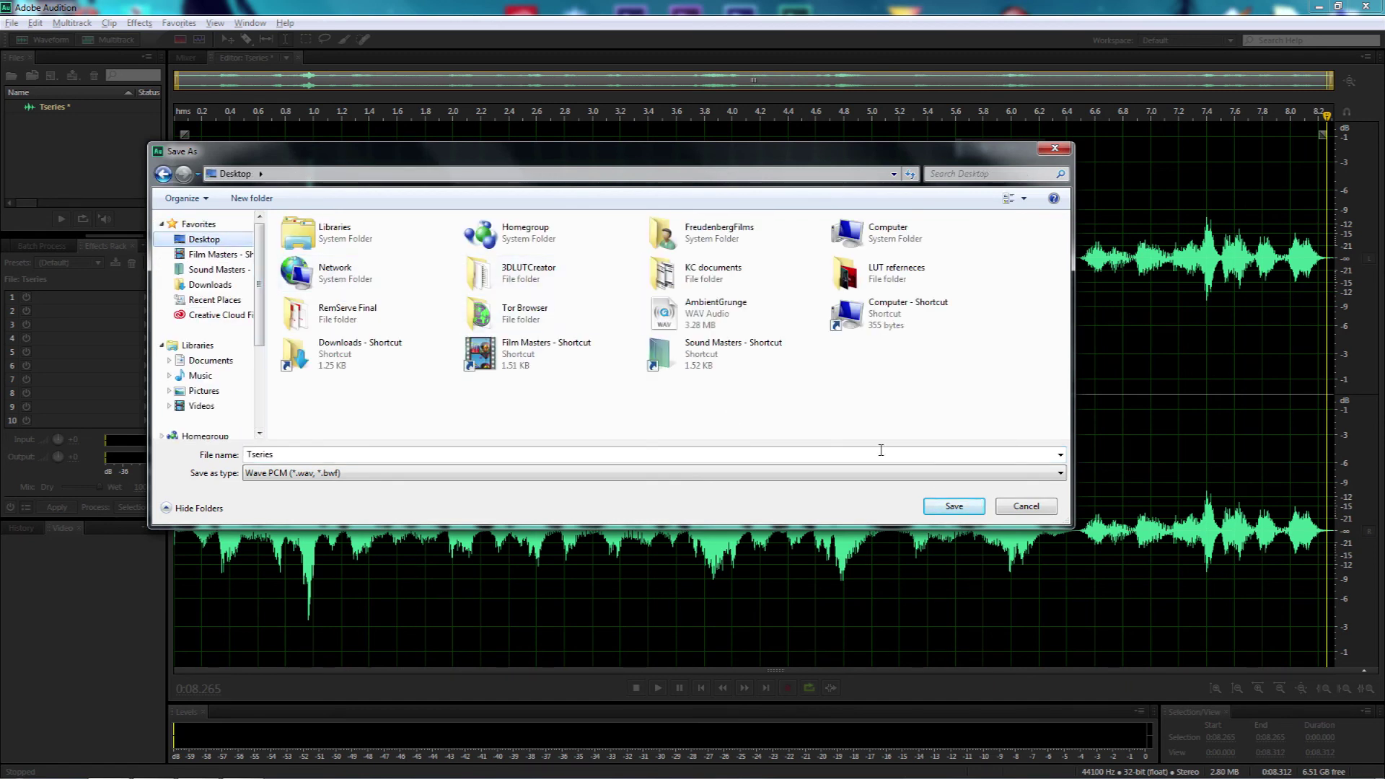
{"action": "left_click", "coordinate": [939, 512]}
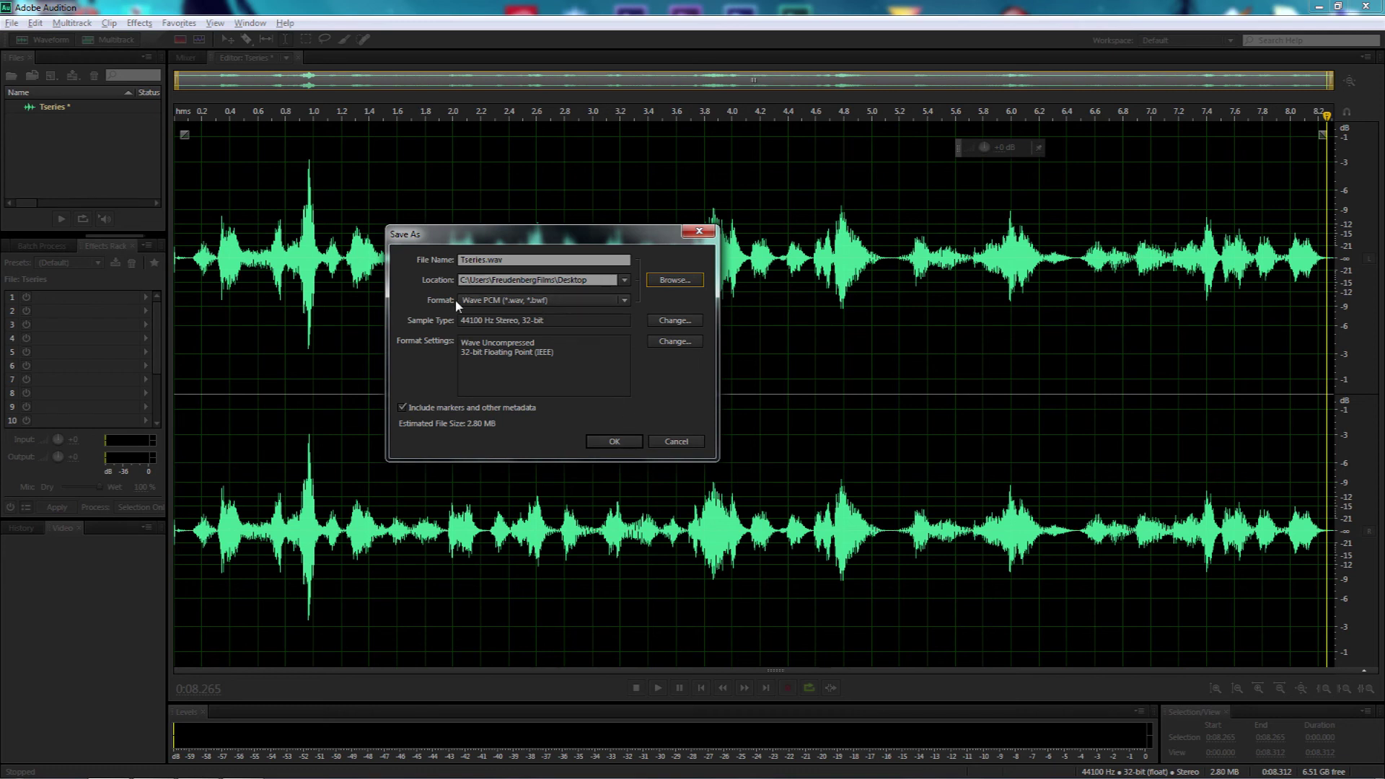
{"action": "left_click", "coordinate": [516, 302]}
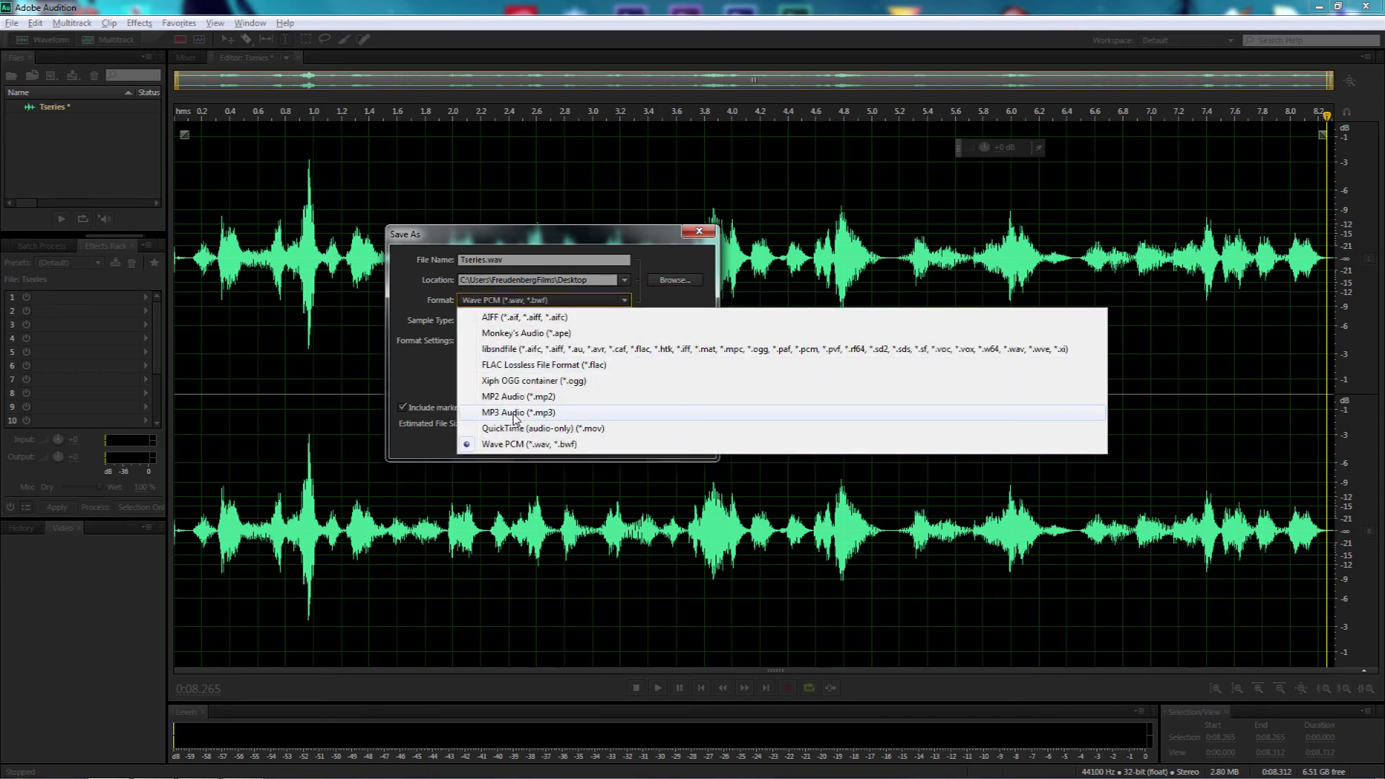
{"action": "key", "text": "Escape"}
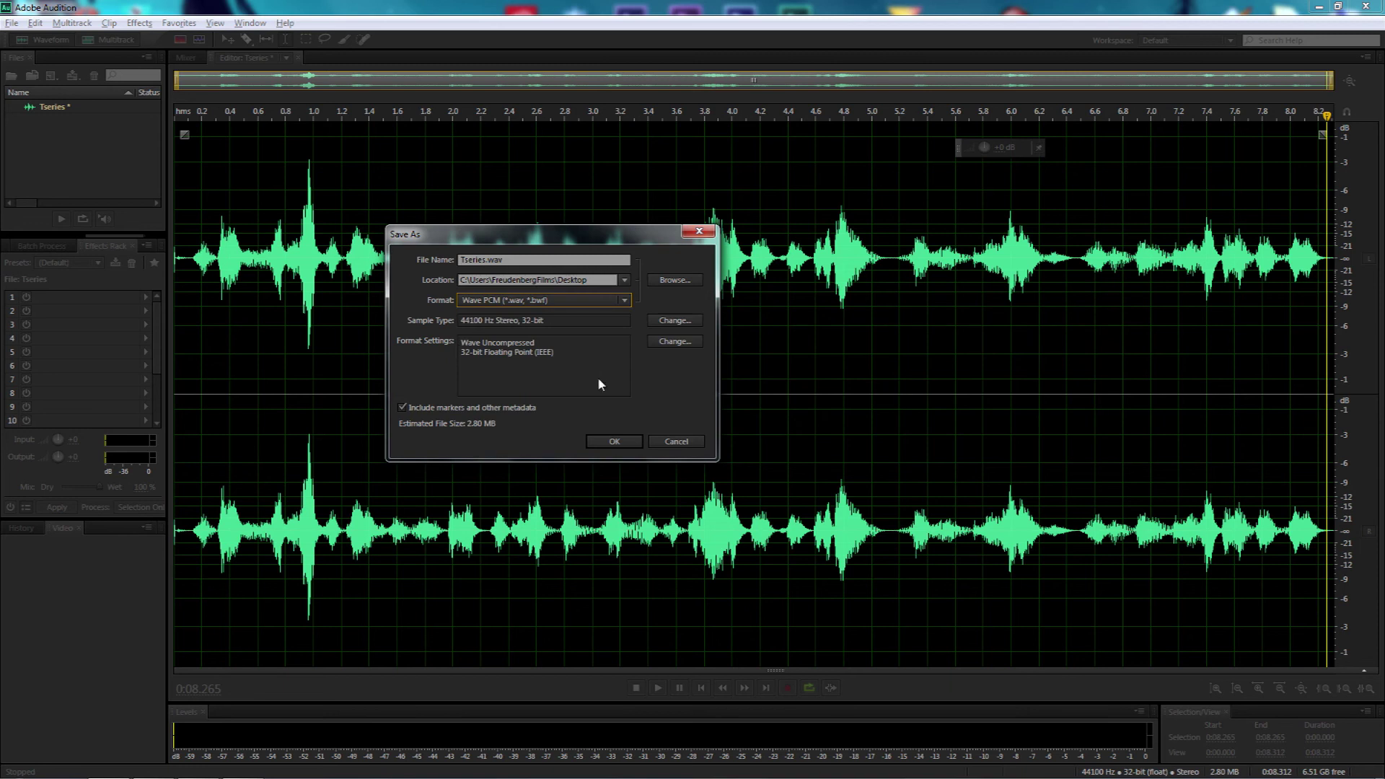
{"action": "left_click", "coordinate": [614, 442]}
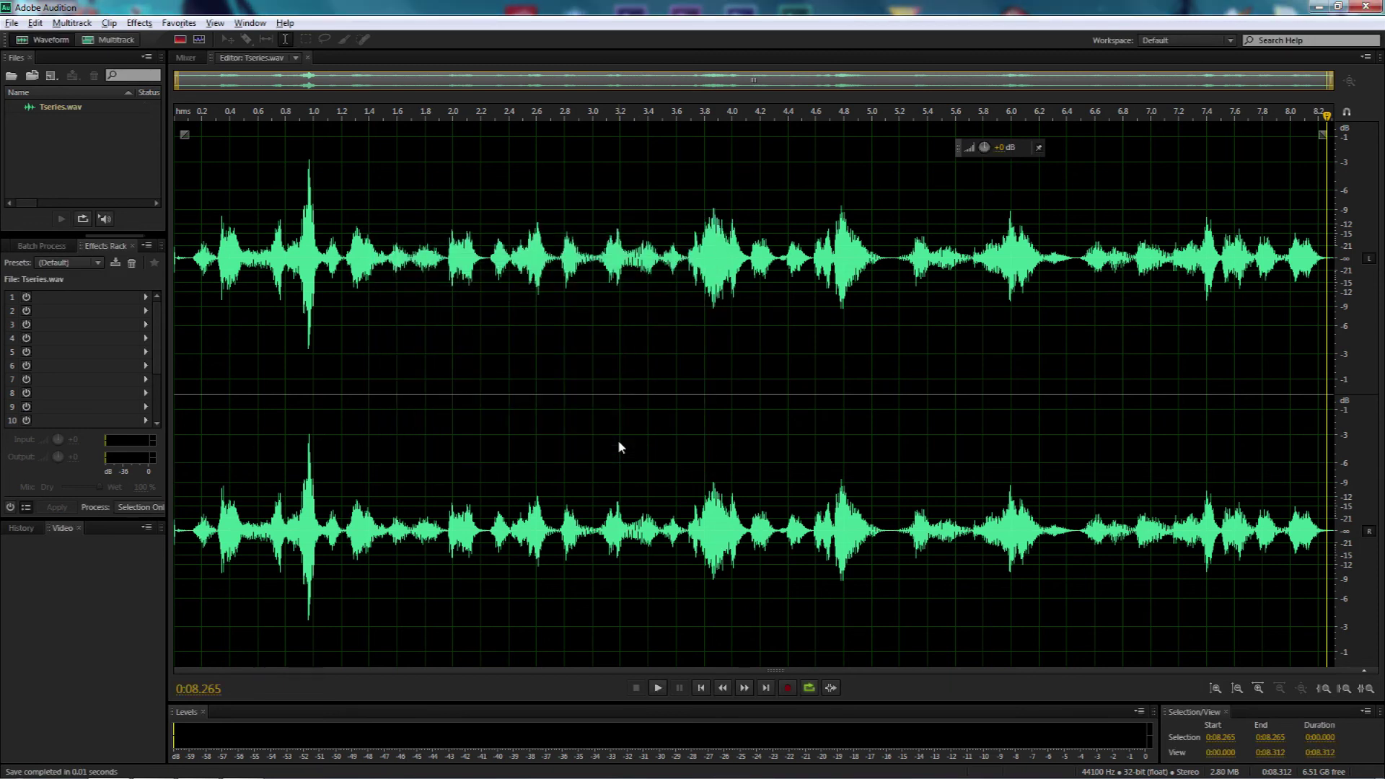